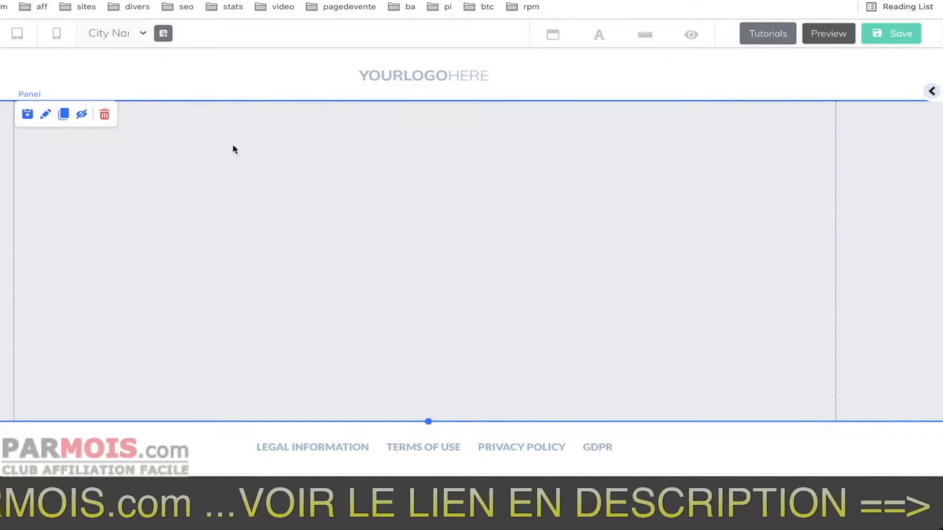
{"action": "left_click", "coordinate": [47, 116]}
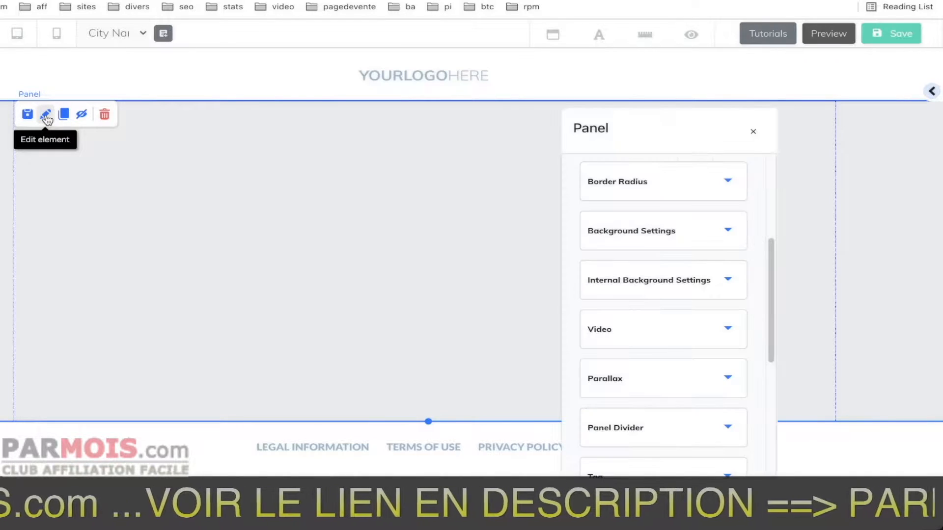
{"action": "left_click", "coordinate": [753, 133]}
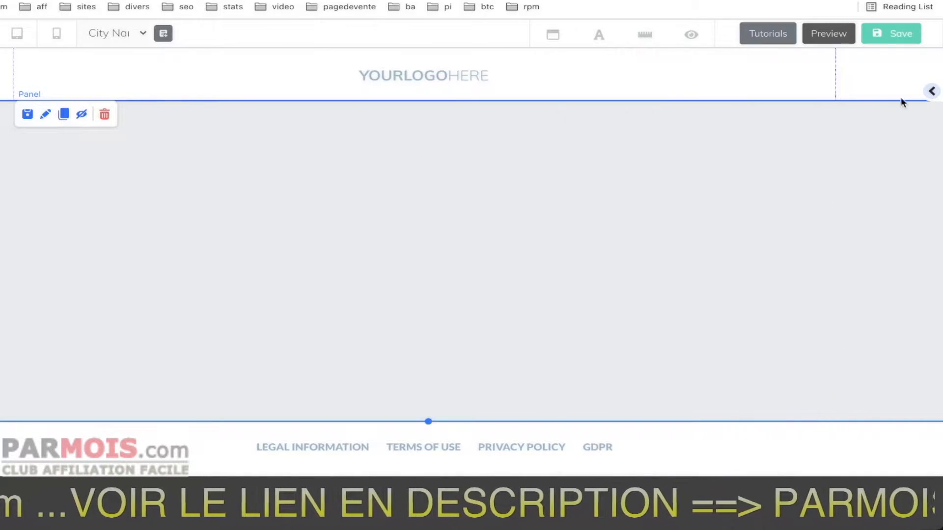
{"action": "left_click", "coordinate": [45, 117]}
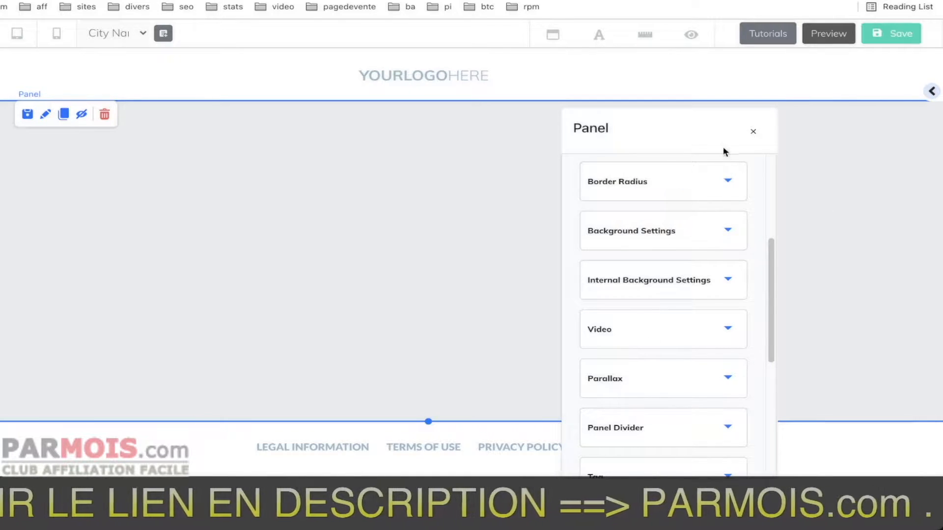
{"action": "left_click", "coordinate": [752, 133]}
Edit the empty panel's video setting and choose opti-loop2 as its background video.
{"action": "left_click", "coordinate": [929, 93]}
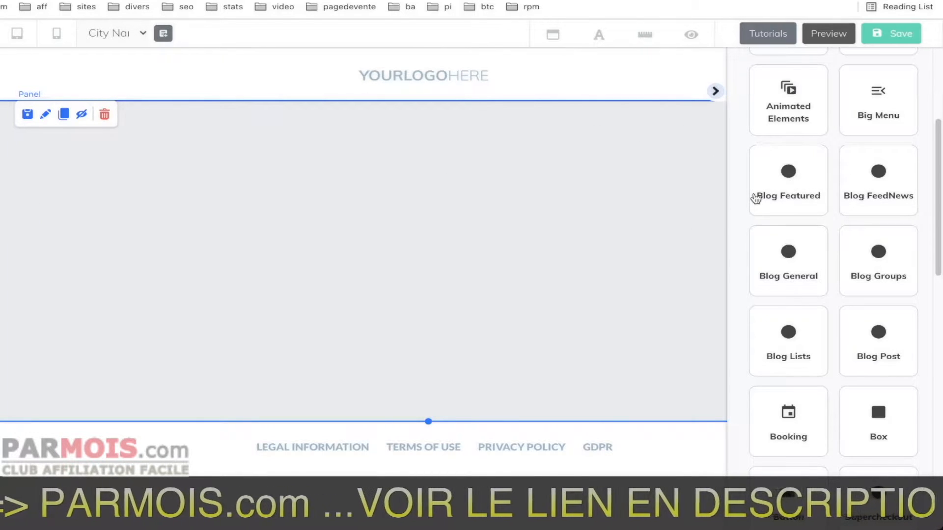
{"action": "left_click", "coordinate": [46, 118]}
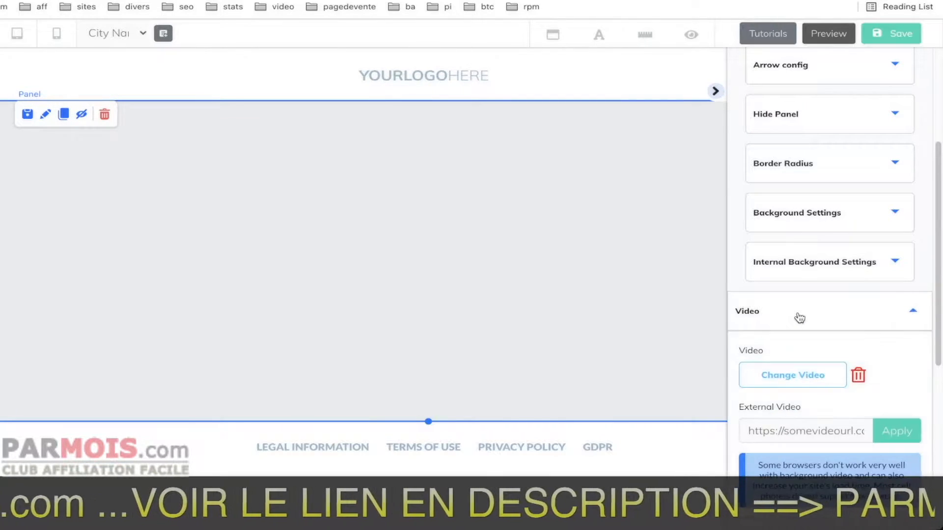
{"action": "scroll", "coordinate": [815, 312], "scroll_direction": "down", "scroll_amount": 3}
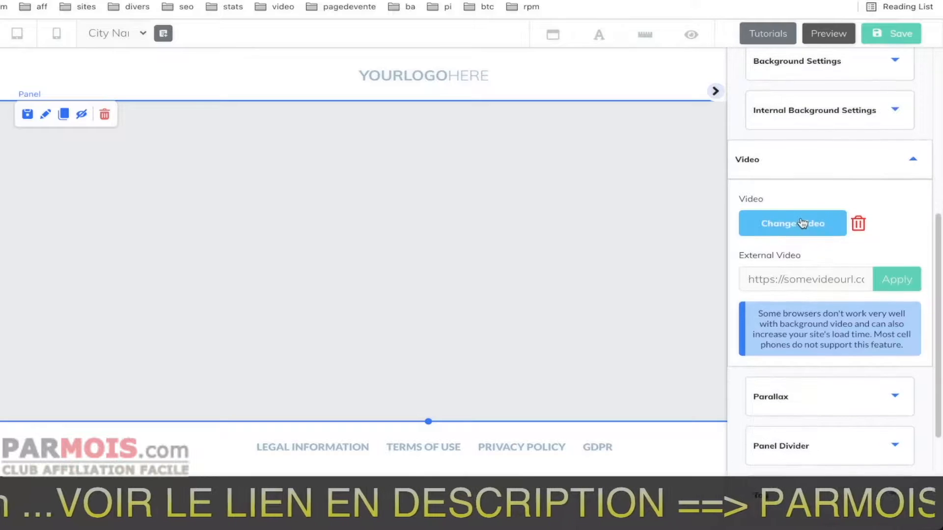
{"action": "left_click", "coordinate": [797, 225]}
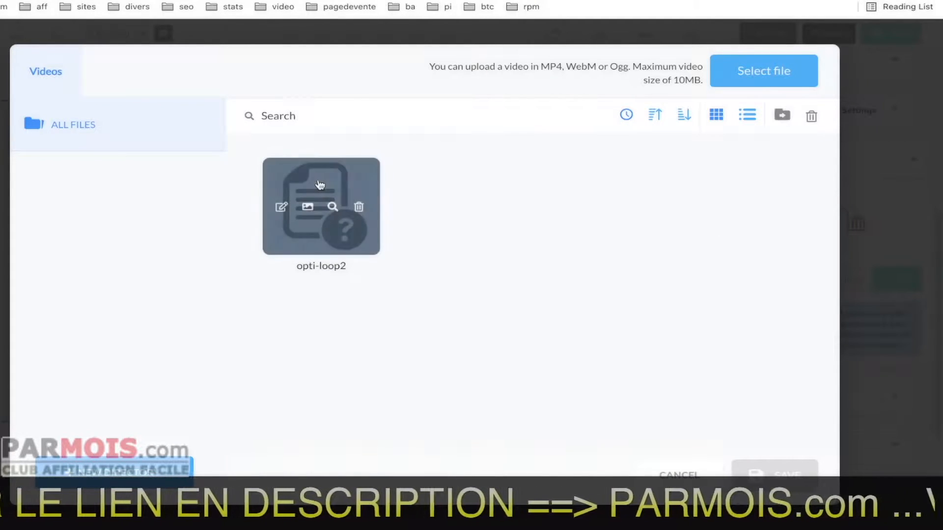
{"action": "left_click", "coordinate": [319, 184]}
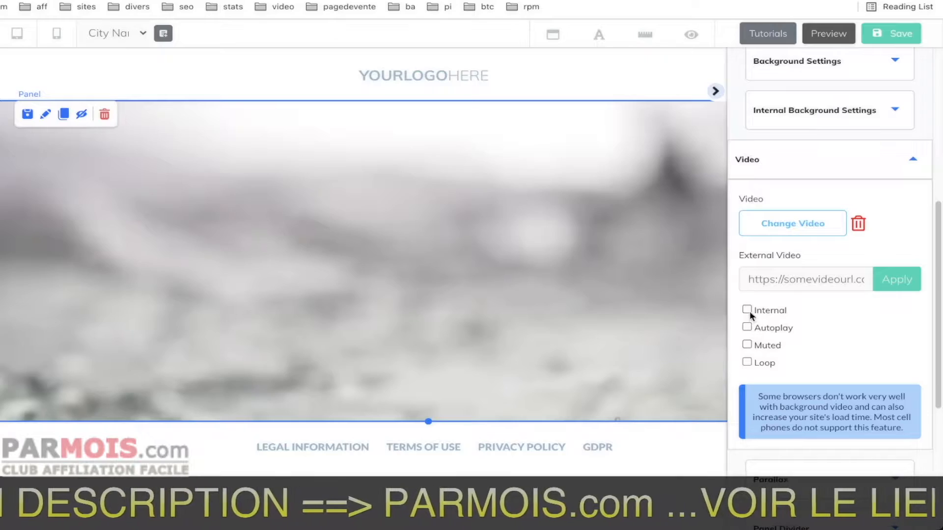
Enable Autoplay, Muted, Loop and Internal for the panel's background video.
{"action": "left_click", "coordinate": [746, 327]}
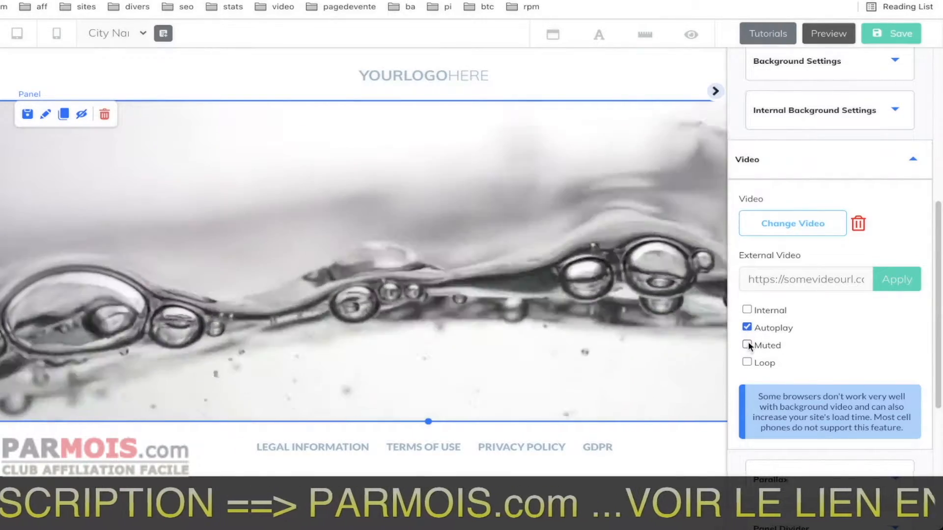
{"action": "left_click", "coordinate": [746, 345]}
{"action": "left_click", "coordinate": [747, 362]}
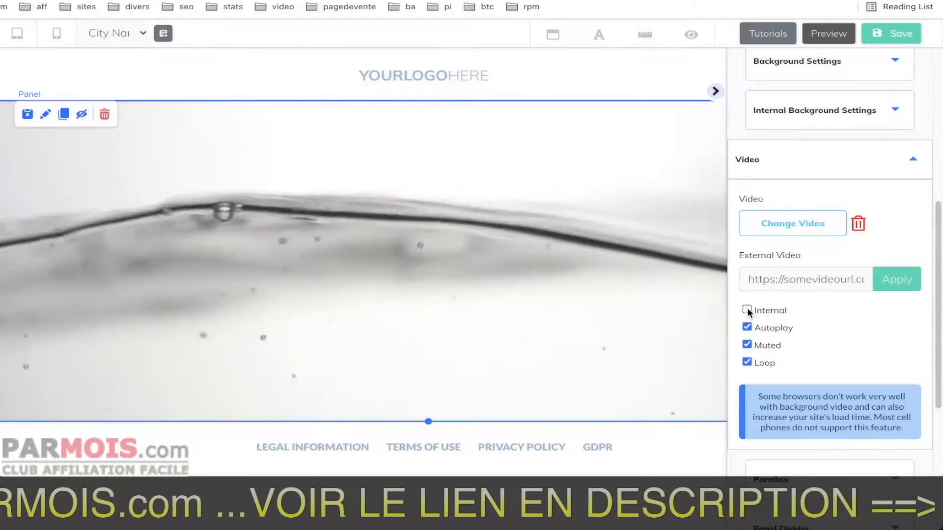
{"action": "left_click", "coordinate": [747, 309]}
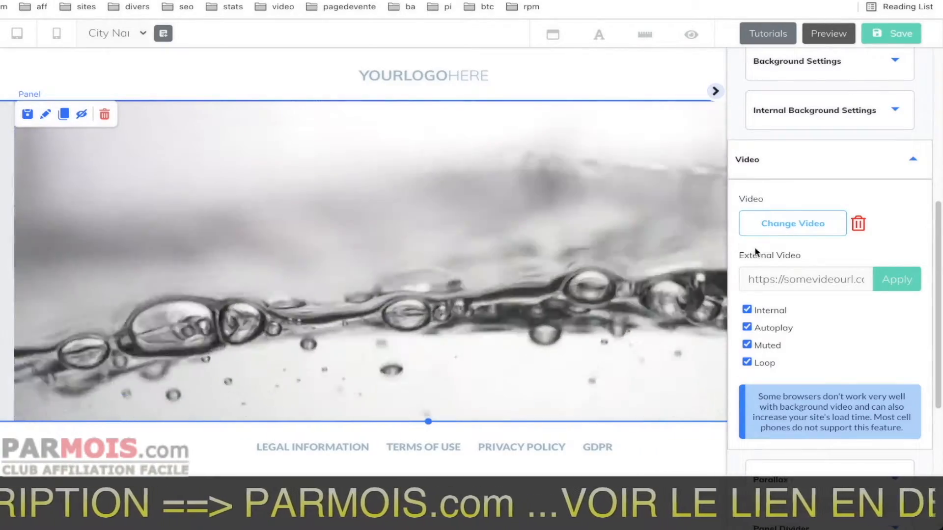
{"action": "left_click", "coordinate": [746, 309]}
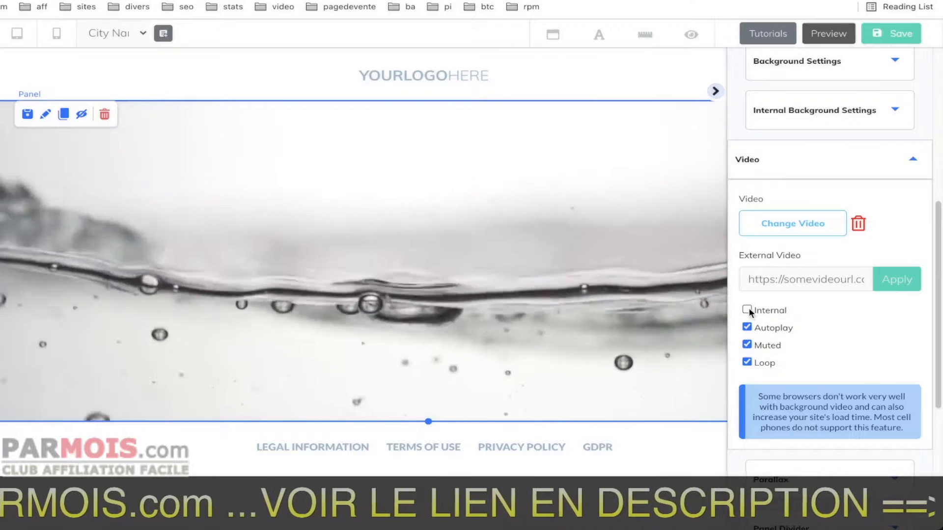
{"action": "left_click", "coordinate": [747, 310]}
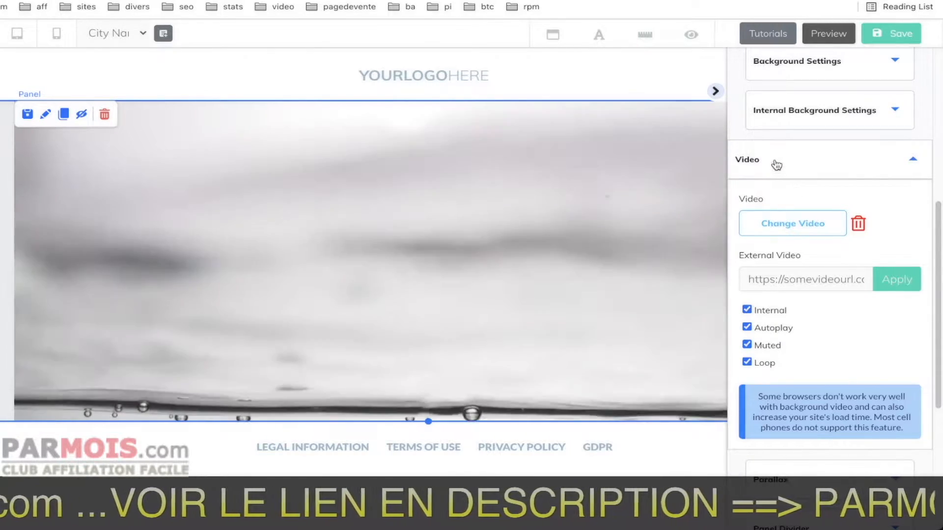
Leave the panel's video settings and activate its panel divider.
{"action": "left_click", "coordinate": [775, 164]}
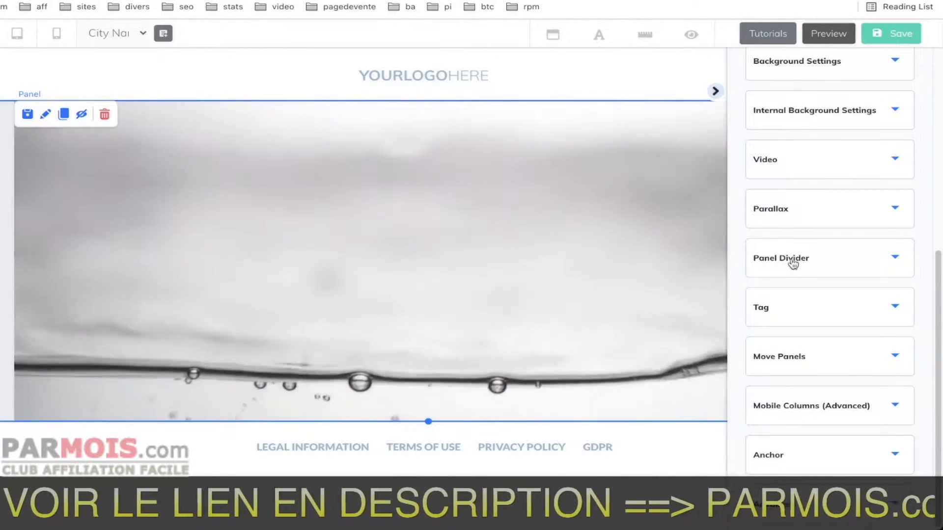
{"action": "left_click", "coordinate": [792, 260]}
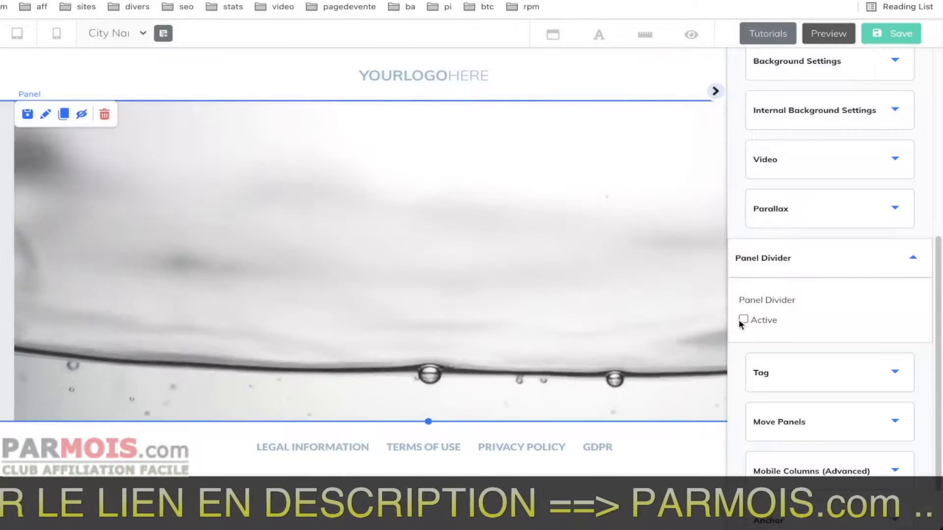
{"action": "left_click", "coordinate": [744, 319]}
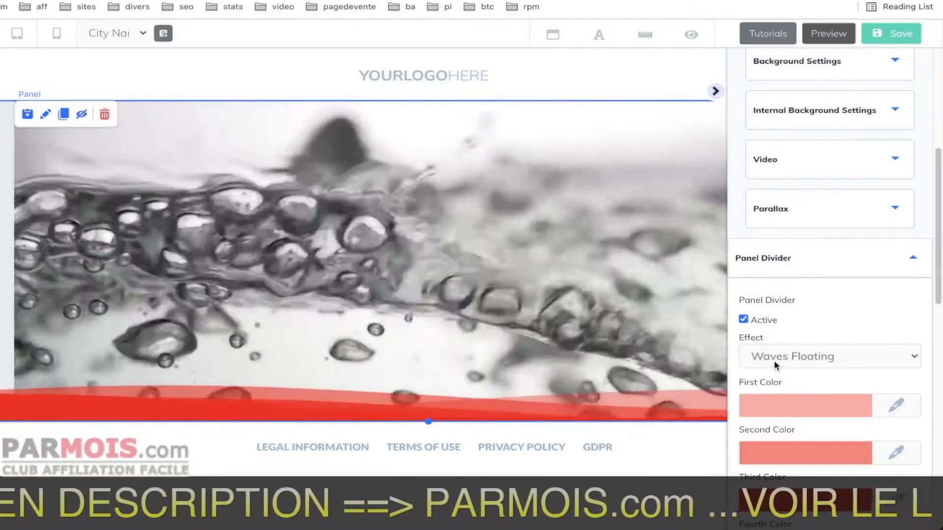
Try the Drip Up, Drip Down, Mid Arrow, Polygon Up and Banner Lateral effects on the panel divider.
{"action": "left_click", "coordinate": [776, 358]}
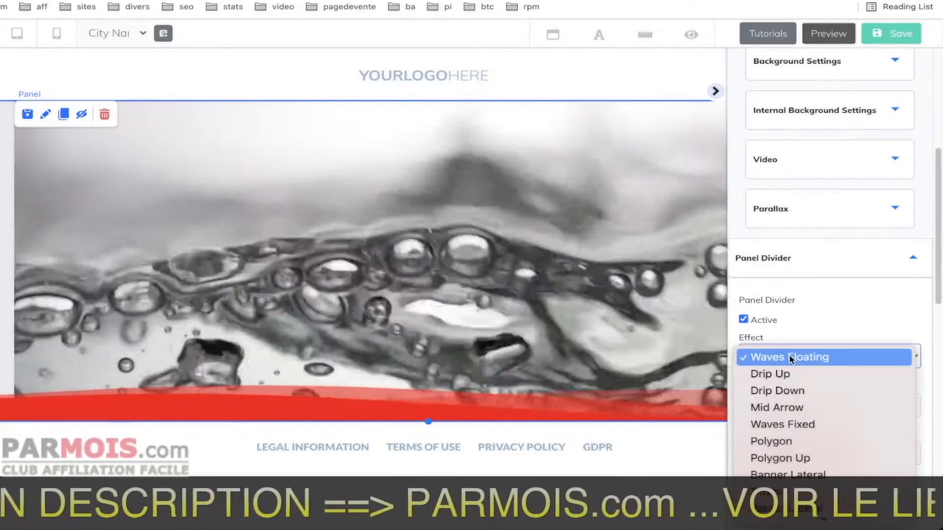
{"action": "left_click", "coordinate": [782, 373]}
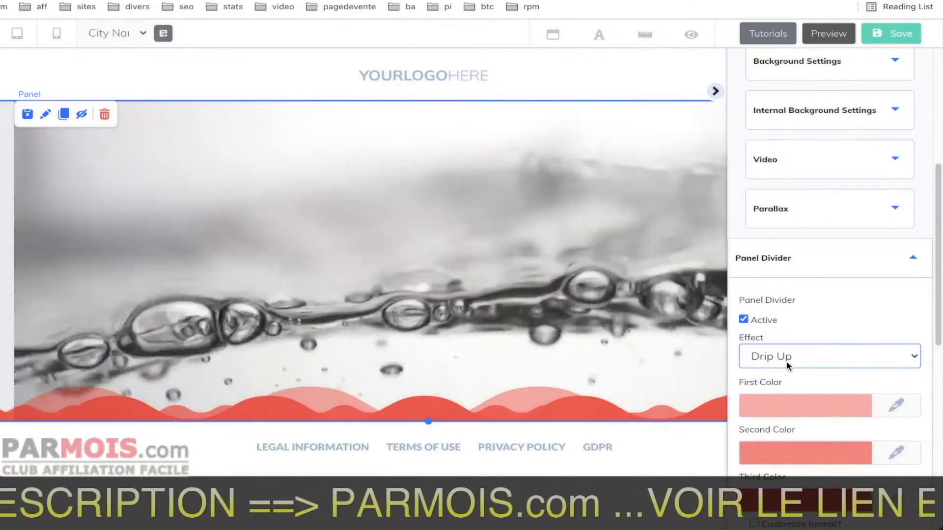
{"action": "left_click", "coordinate": [805, 357]}
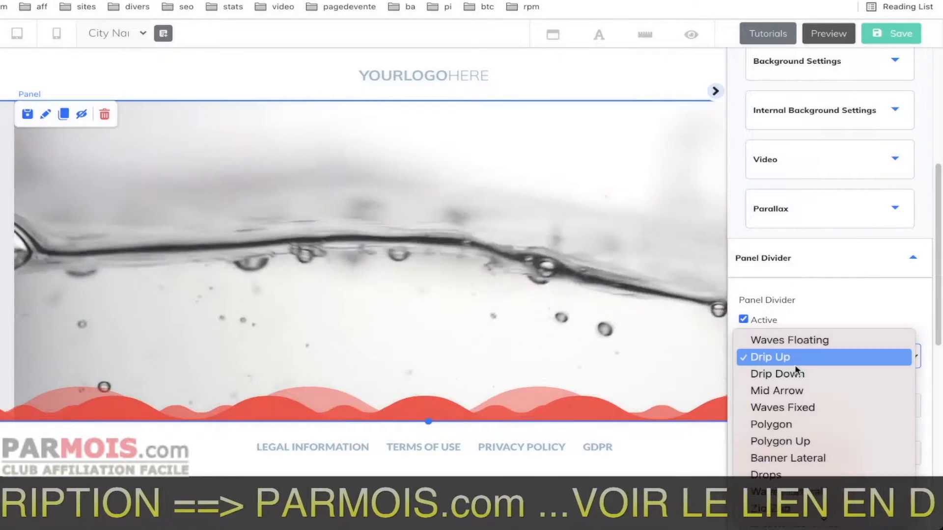
{"action": "left_click", "coordinate": [784, 377]}
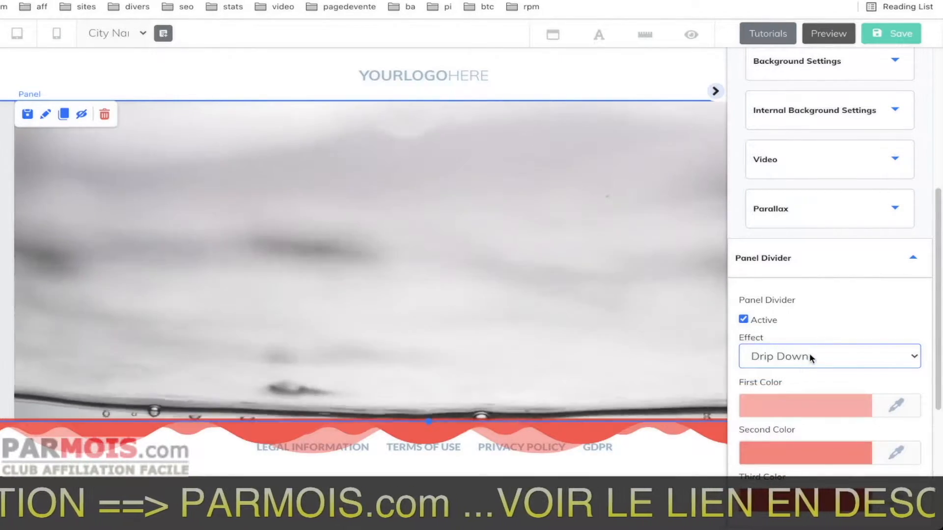
{"action": "left_click", "coordinate": [805, 357]}
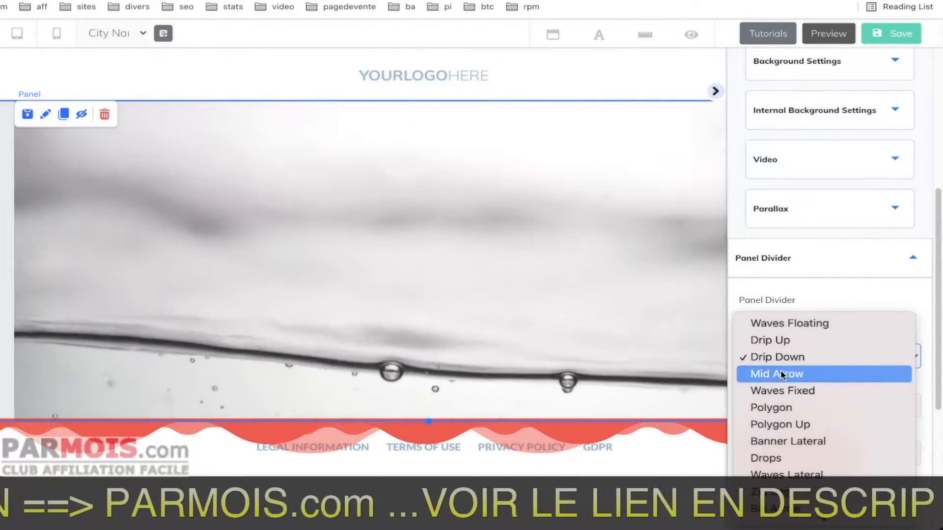
{"action": "left_click", "coordinate": [776, 376]}
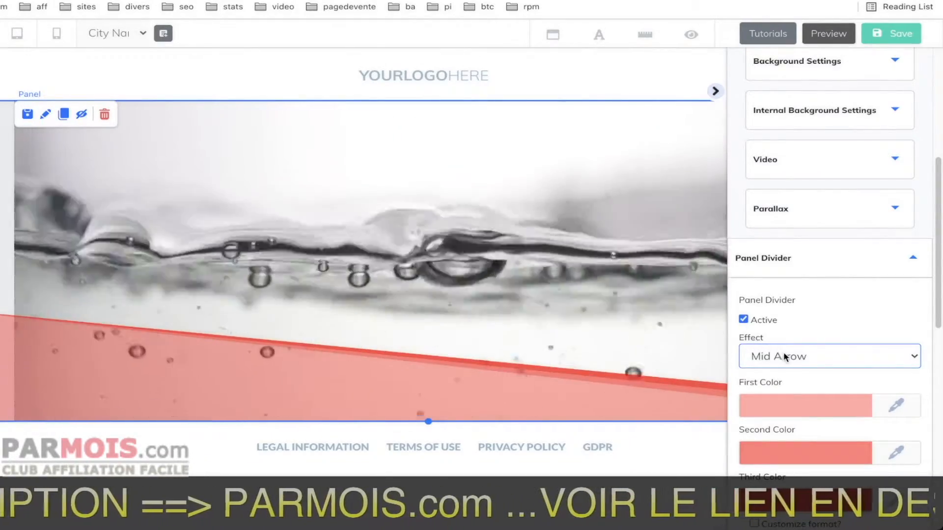
{"action": "left_click", "coordinate": [782, 355]}
{"action": "left_click", "coordinate": [791, 407]}
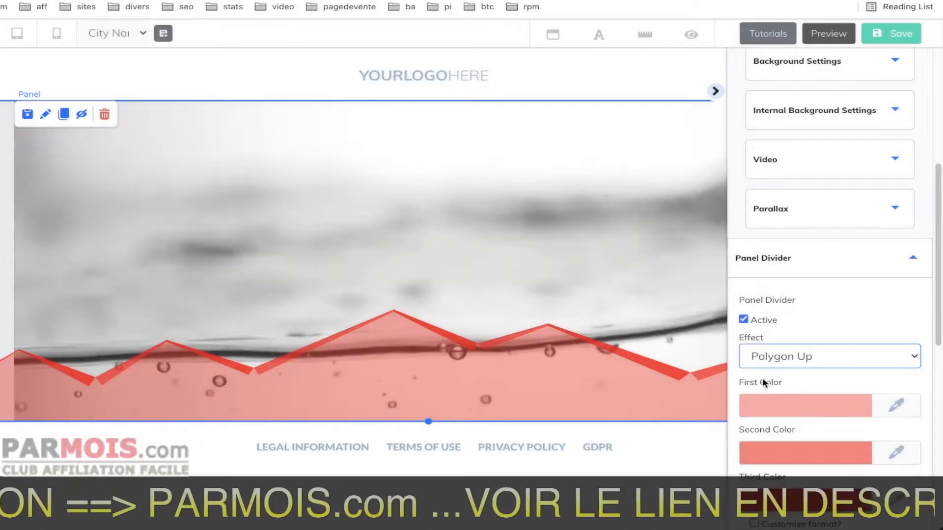
{"action": "left_click", "coordinate": [788, 356]}
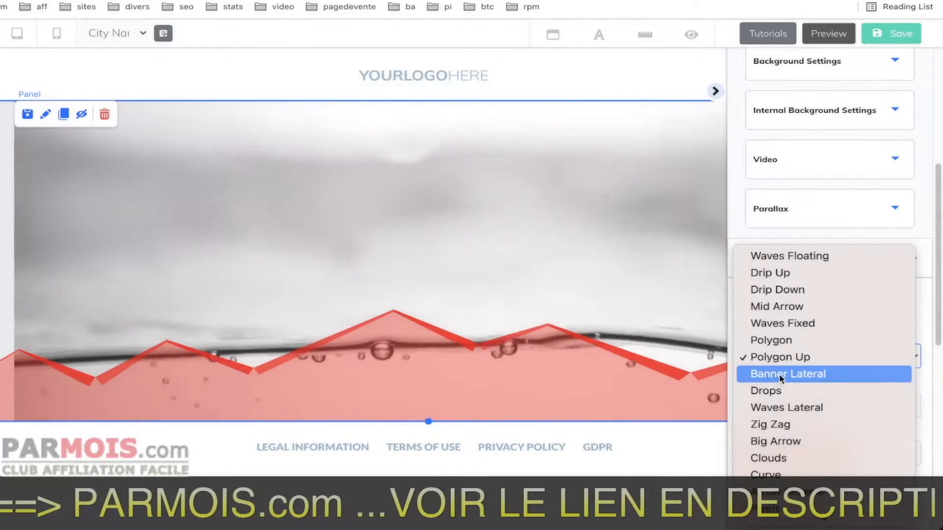
{"action": "left_click", "coordinate": [774, 375]}
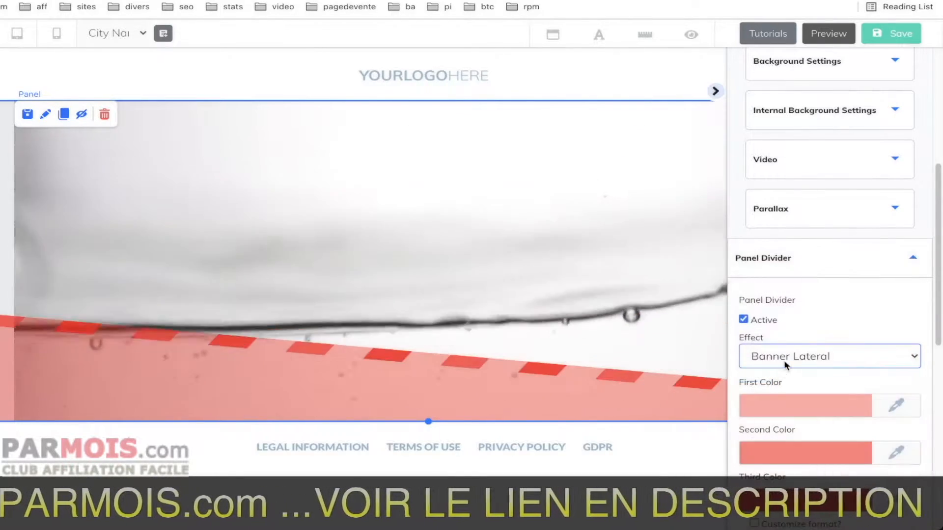
Look over the divider's color and shape options and set its effect back to Waves Floating.
{"action": "scroll", "coordinate": [771, 399], "scroll_direction": "down", "scroll_amount": 6}
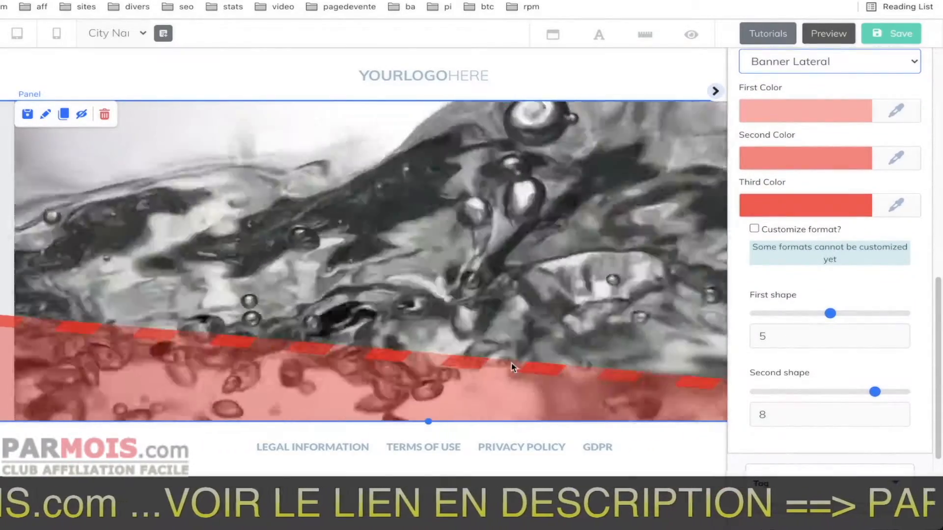
{"action": "scroll", "coordinate": [781, 299], "scroll_direction": "up", "scroll_amount": 1}
{"action": "scroll", "coordinate": [781, 299], "scroll_direction": "up", "scroll_amount": 4}
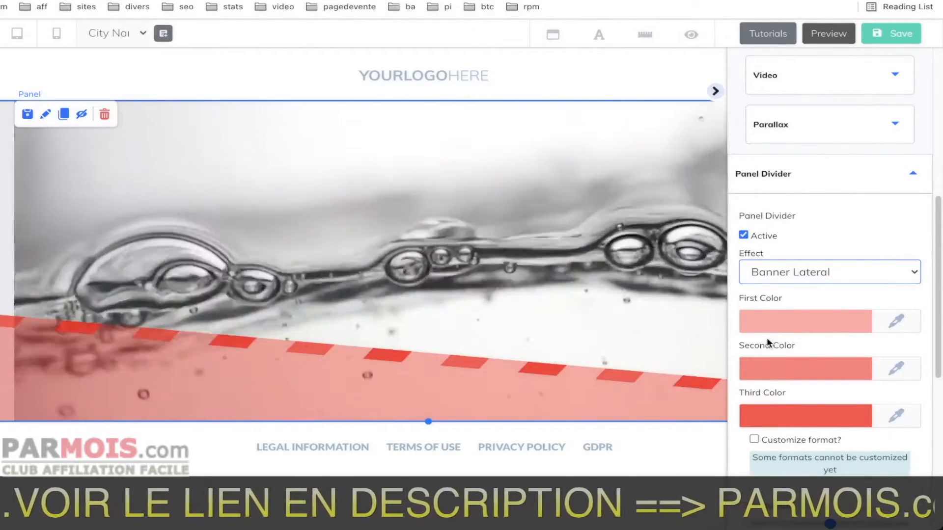
{"action": "left_click", "coordinate": [782, 274]}
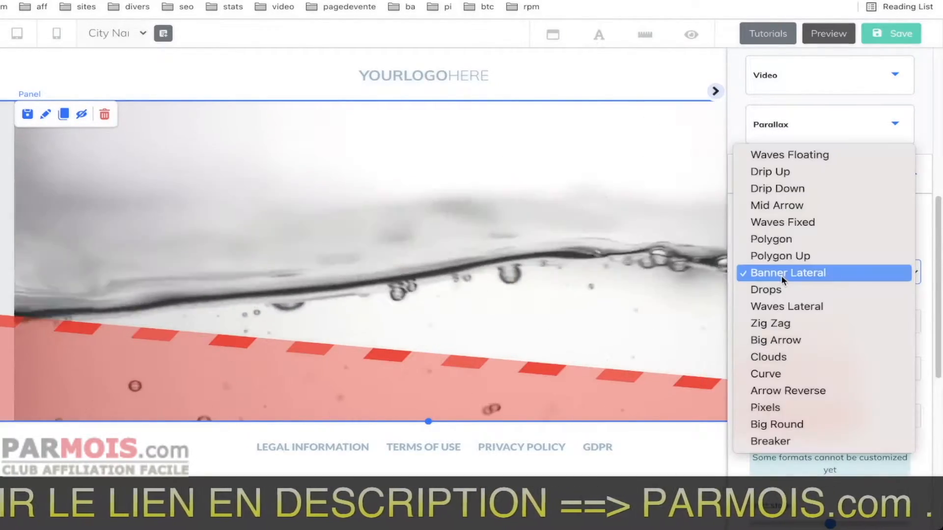
{"action": "left_click", "coordinate": [775, 157]}
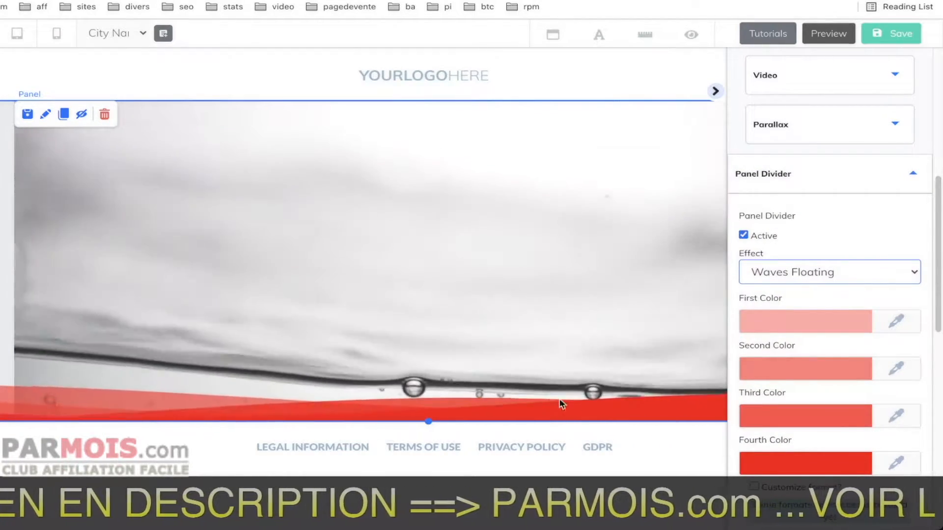
Set the wave divider's fourth color to opaque black (000000).
{"action": "scroll", "coordinate": [780, 432], "scroll_direction": "down", "scroll_amount": 2}
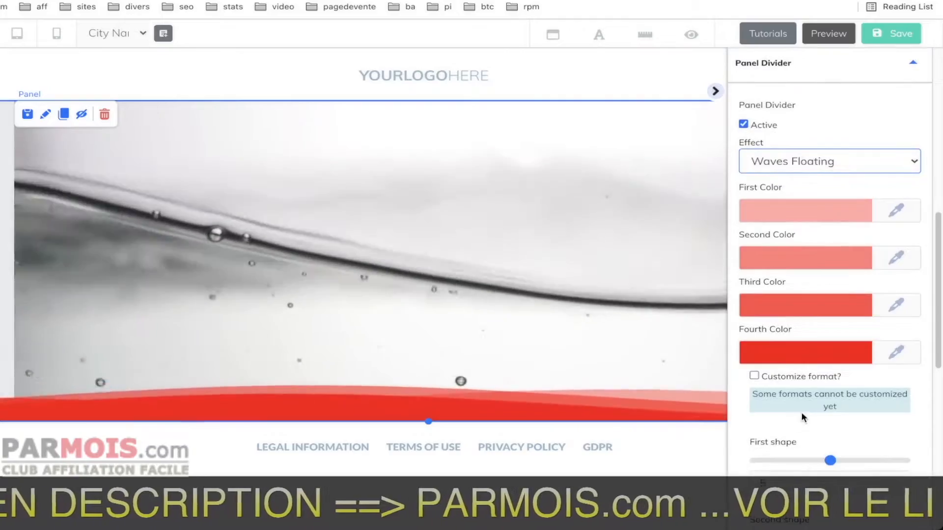
{"action": "scroll", "coordinate": [803, 418], "scroll_direction": "up", "scroll_amount": 1}
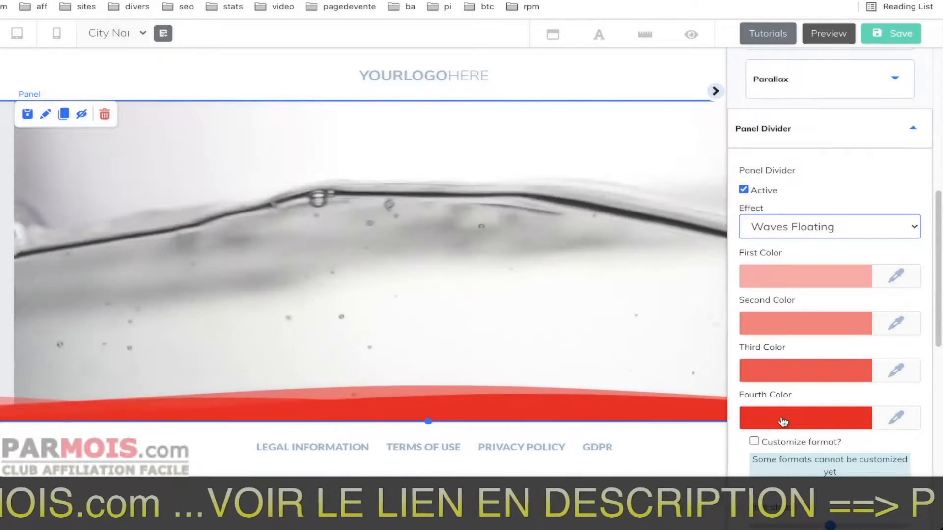
{"action": "left_click", "coordinate": [783, 421]}
{"action": "scroll", "coordinate": [781, 416], "scroll_direction": "down", "scroll_amount": 4}
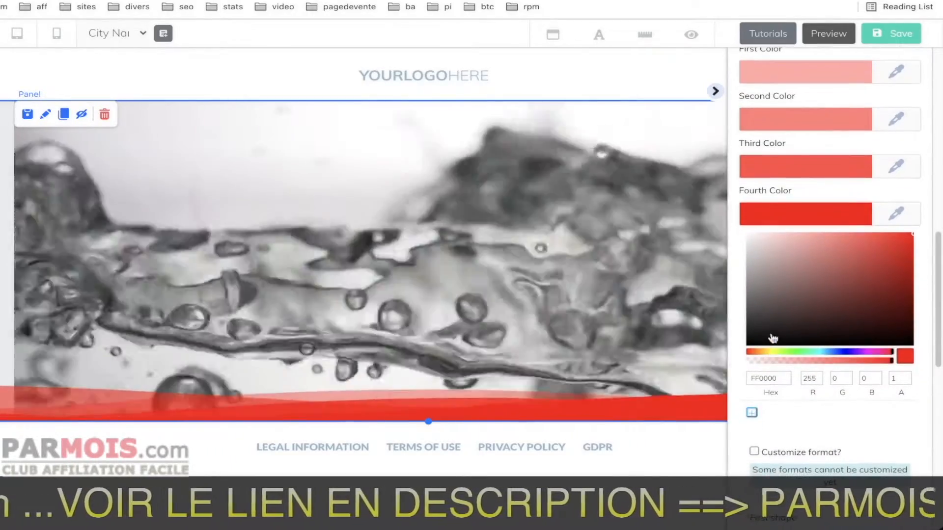
{"action": "left_click_drag", "start_coordinate": [772, 339], "coordinate": [735, 357]}
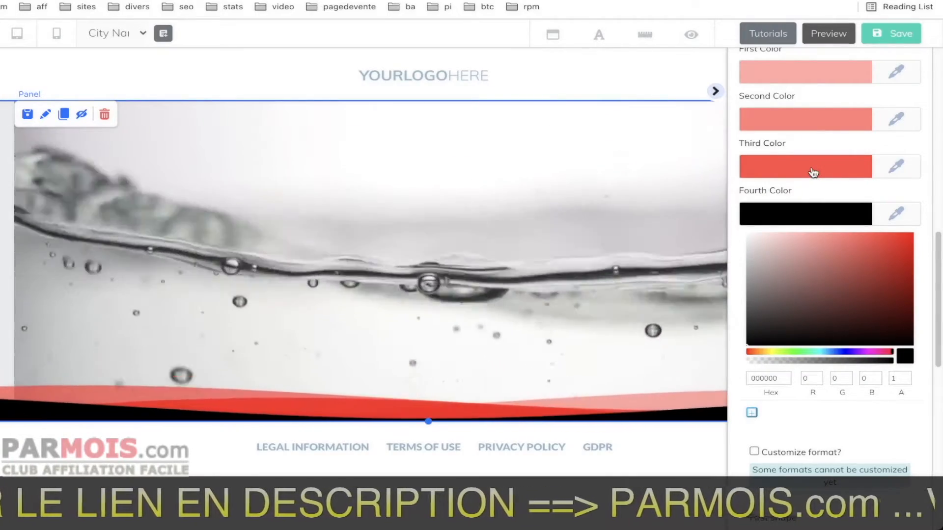
Set the wave divider's third and second colors to black with 0.3 opacity (0000004D).
{"action": "left_click", "coordinate": [813, 172]}
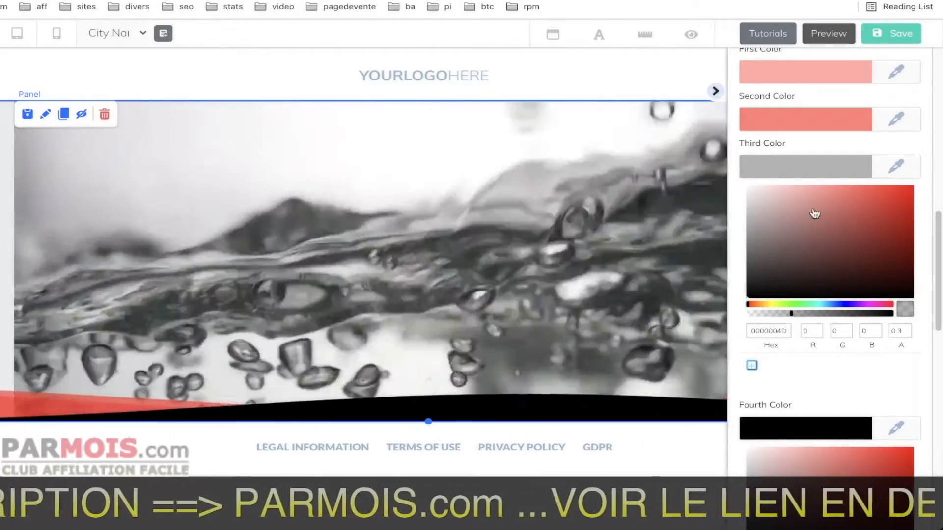
{"action": "scroll", "coordinate": [814, 214], "scroll_direction": "up", "scroll_amount": 1}
{"action": "scroll", "coordinate": [808, 182], "scroll_direction": "up", "scroll_amount": 2}
{"action": "left_click", "coordinate": [801, 160]}
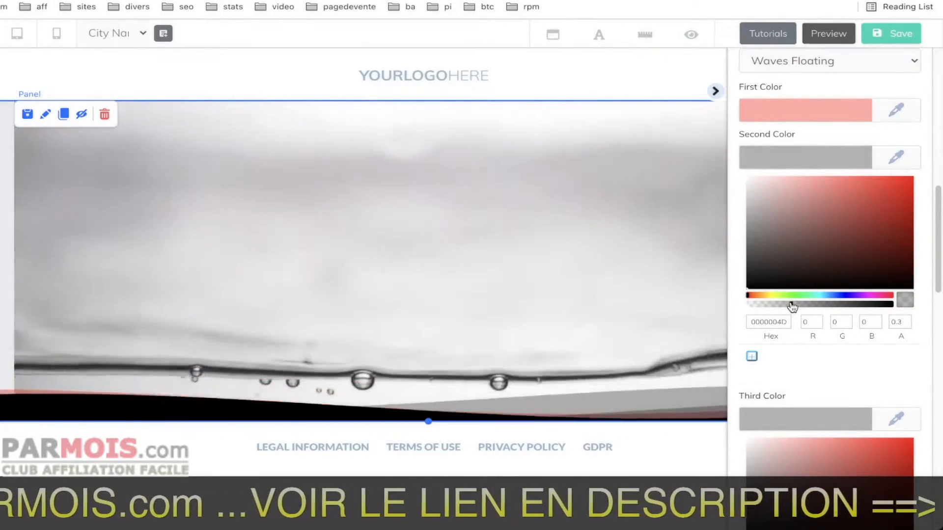
Set the wave divider's first color to black with 0.3 opacity (0000004D) and close the divider settings.
{"action": "scroll", "coordinate": [810, 269], "scroll_direction": "up", "scroll_amount": 4}
{"action": "left_click", "coordinate": [820, 157]}
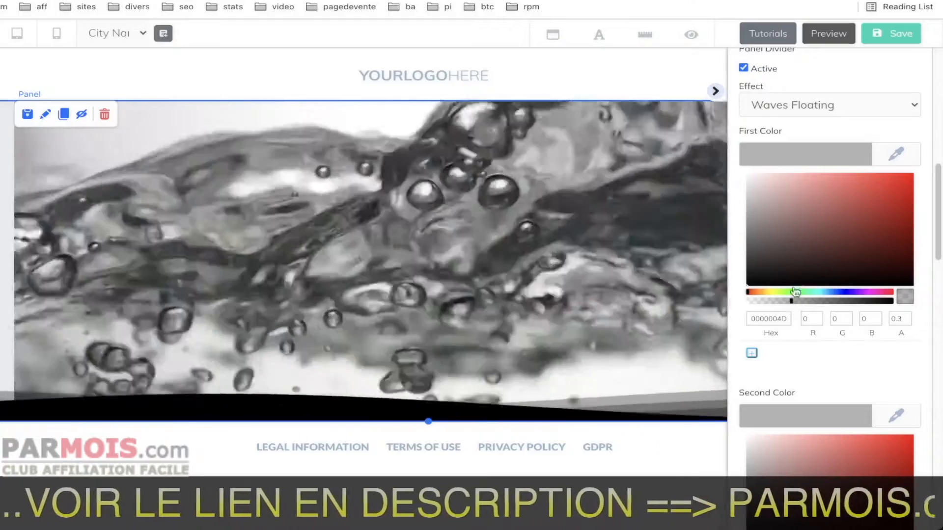
{"action": "scroll", "coordinate": [800, 116], "scroll_direction": "up", "scroll_amount": 5}
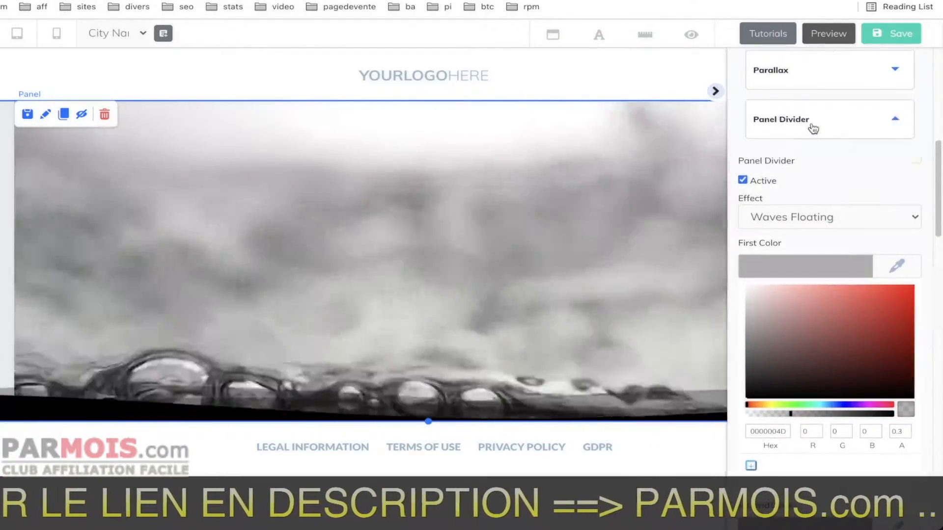
{"action": "left_click", "coordinate": [810, 126]}
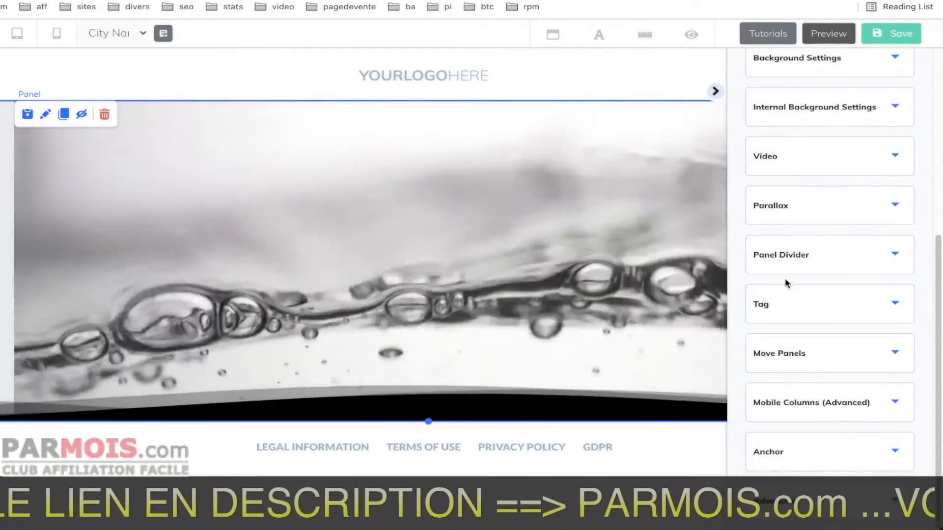
Enable the panel's arrow effect with a black (000000) color and an arrow height of 27.
{"action": "scroll", "coordinate": [807, 279], "scroll_direction": "up", "scroll_amount": 5}
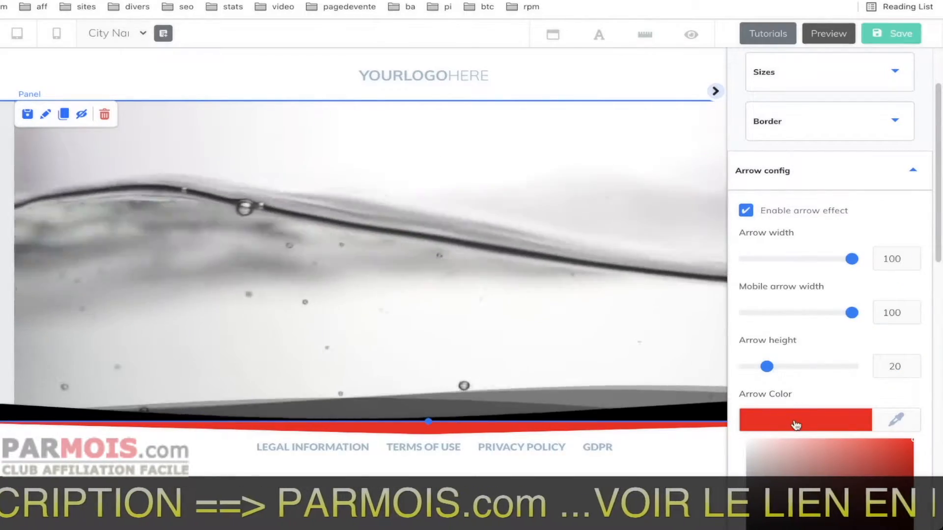
{"action": "left_click", "coordinate": [803, 416]}
{"action": "scroll", "coordinate": [795, 383], "scroll_direction": "down", "scroll_amount": 3}
{"action": "left_click_drag", "start_coordinate": [785, 353], "coordinate": [728, 397]}
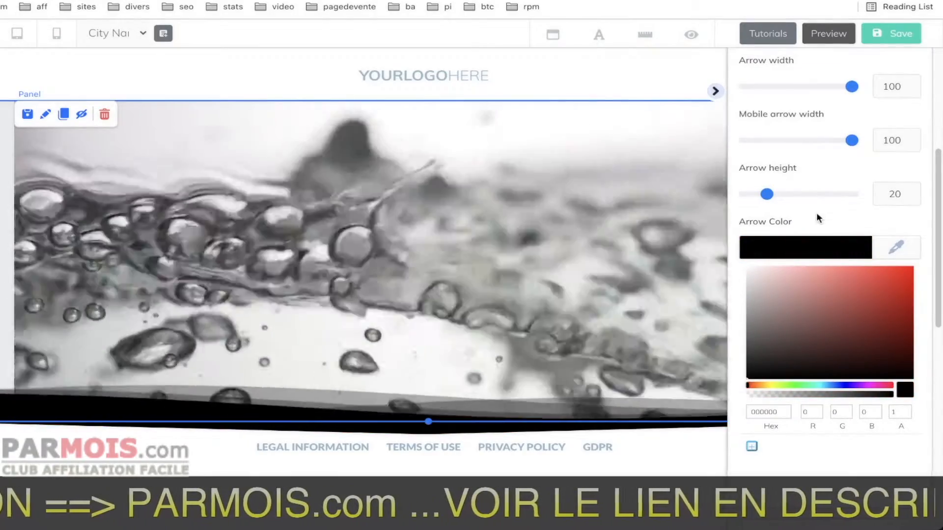
{"action": "left_click", "coordinate": [805, 244]}
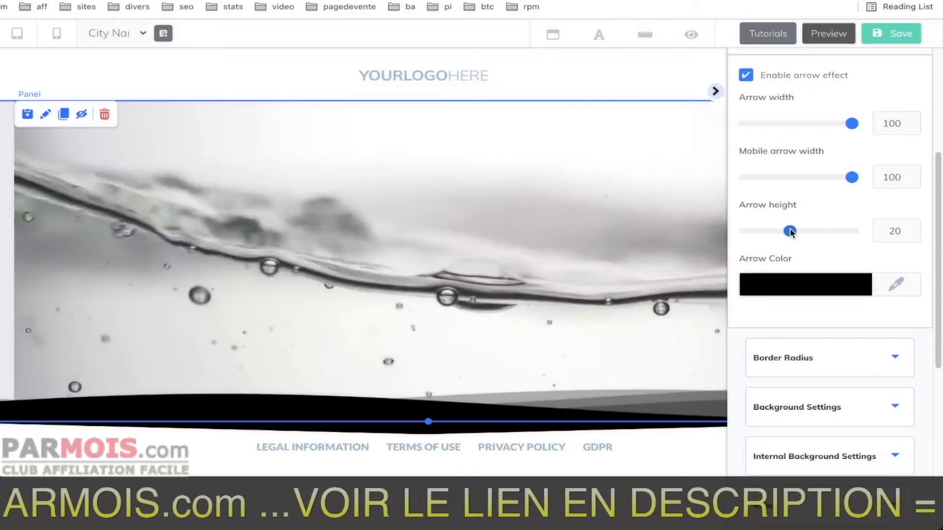
{"action": "left_click_drag", "start_coordinate": [848, 229], "coordinate": [774, 233]}
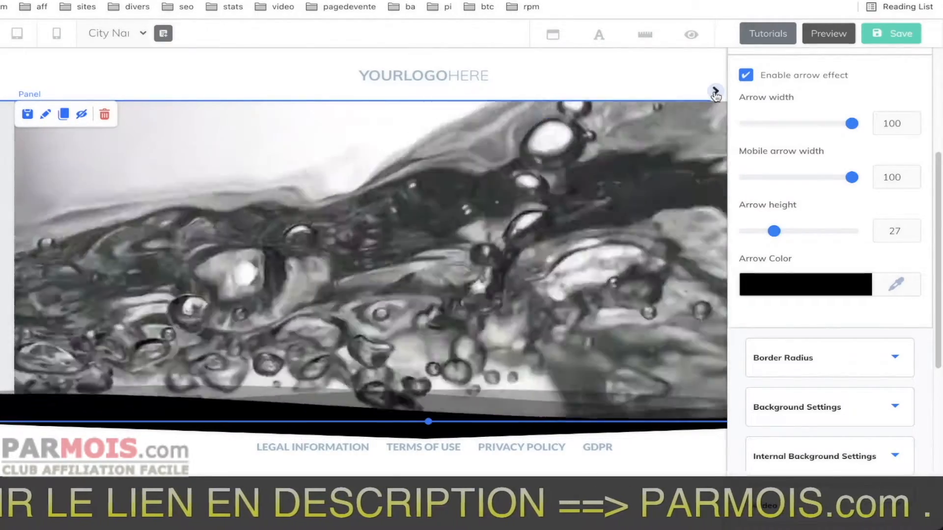
{"action": "left_click", "coordinate": [714, 91]}
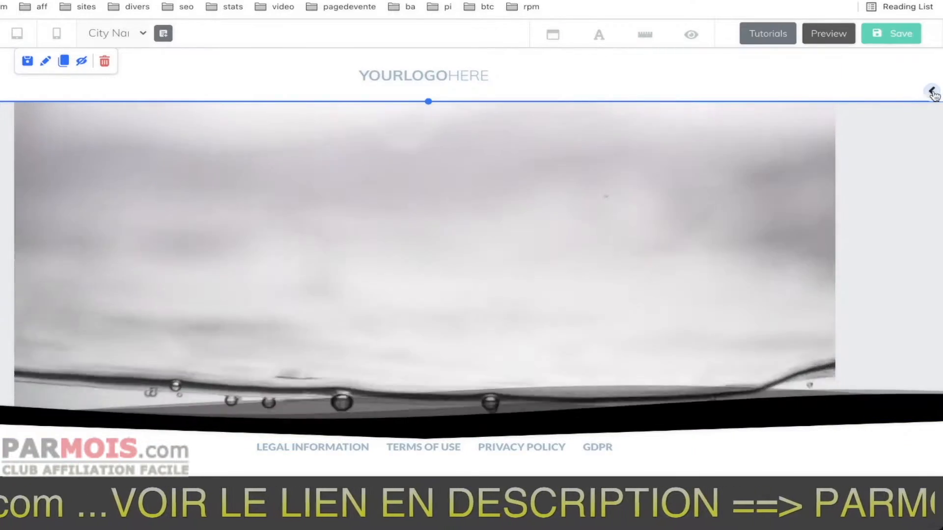
Add the email marketing form with the green Get Instant Access button and link it to a Mailingboss list.
{"action": "left_click", "coordinate": [932, 91]}
{"action": "scroll", "coordinate": [874, 187], "scroll_direction": "down", "scroll_amount": 5}
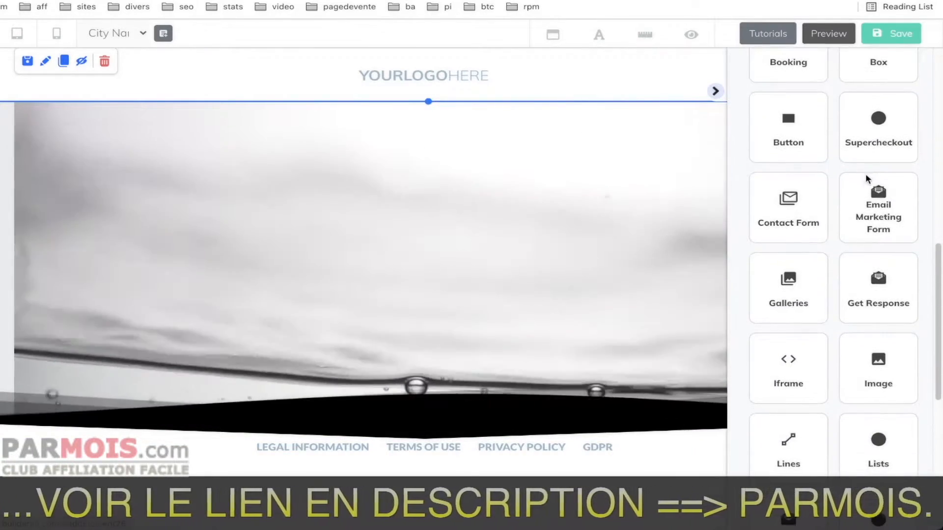
{"action": "left_click", "coordinate": [874, 211]}
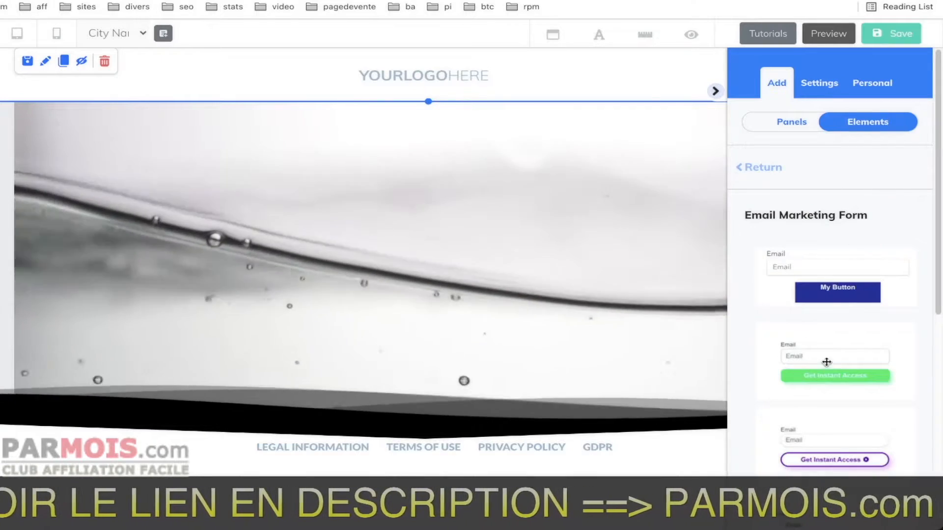
{"action": "left_click", "coordinate": [823, 364]}
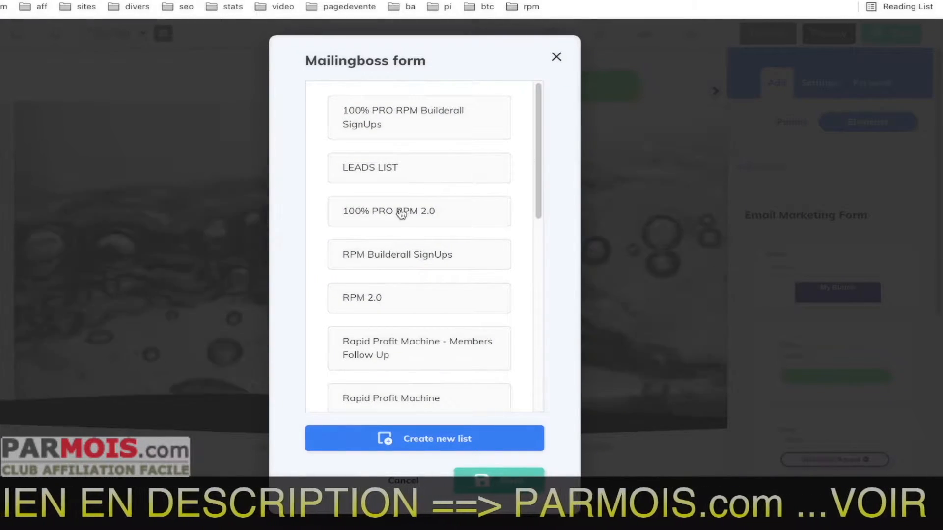
{"action": "left_click", "coordinate": [510, 482]}
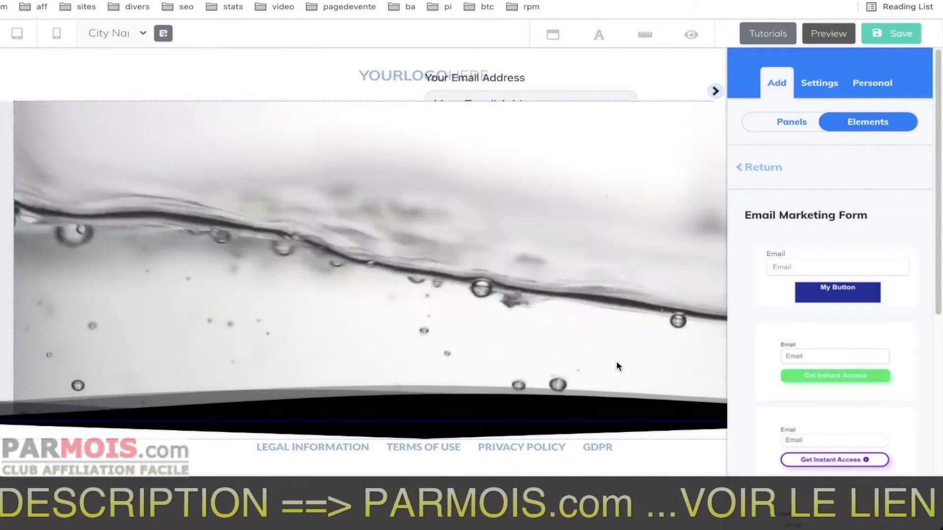
Raise the email form above the video panel and move it to the middle of the panel.
{"action": "left_click", "coordinate": [715, 91]}
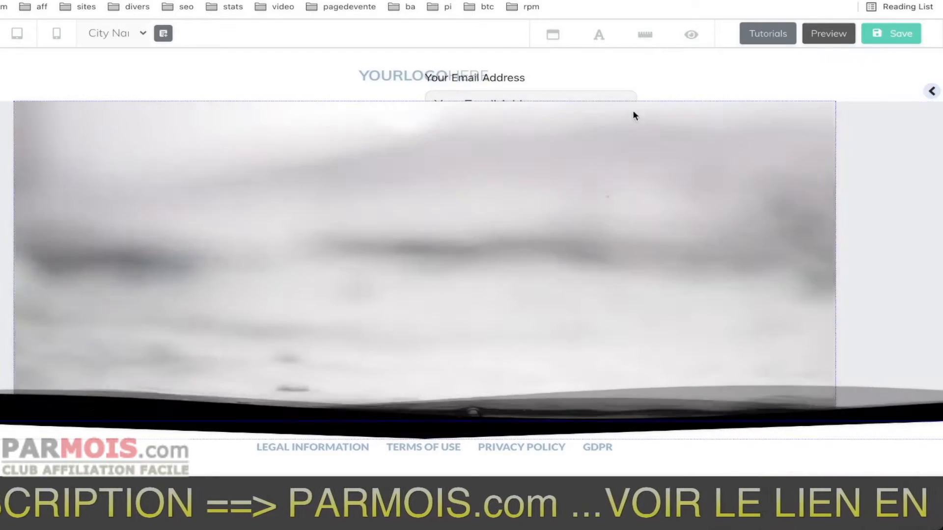
{"action": "left_click_drag", "start_coordinate": [612, 98], "coordinate": [620, 76]}
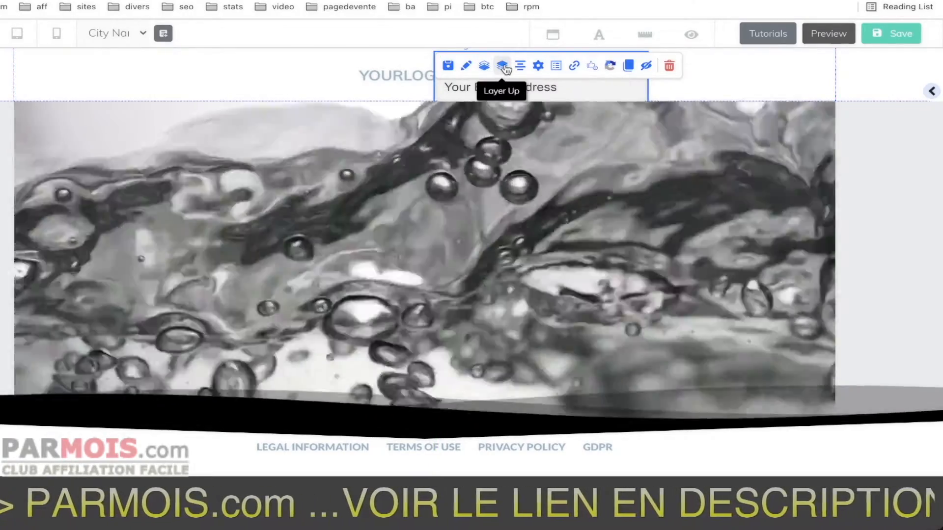
{"action": "left_click", "coordinate": [502, 66]}
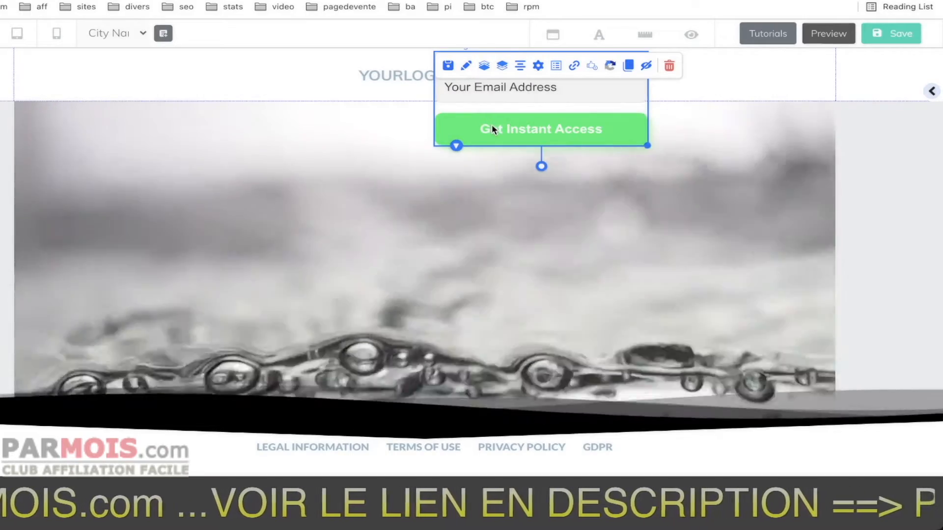
{"action": "left_click_drag", "start_coordinate": [491, 124], "coordinate": [377, 275]}
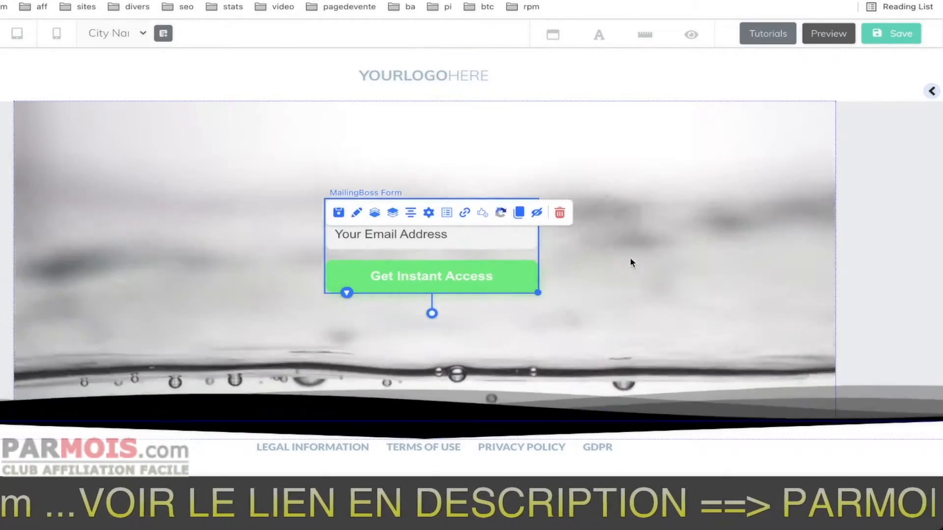
{"action": "left_click", "coordinate": [629, 257]}
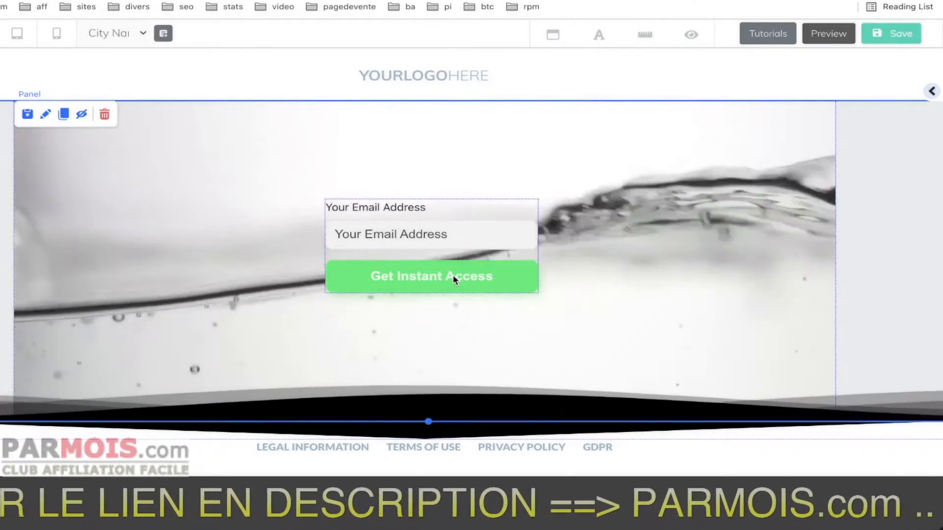
Examine the email form's settings, including the Headline text and style options and the Shadow options.
{"action": "left_click", "coordinate": [470, 274]}
{"action": "left_click", "coordinate": [357, 187]}
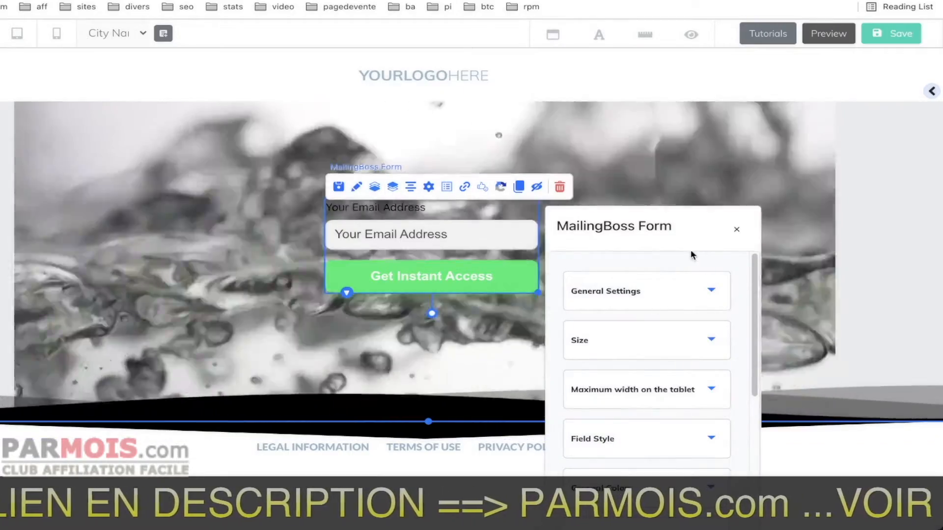
{"action": "left_click_drag", "start_coordinate": [691, 248], "coordinate": [766, 137]}
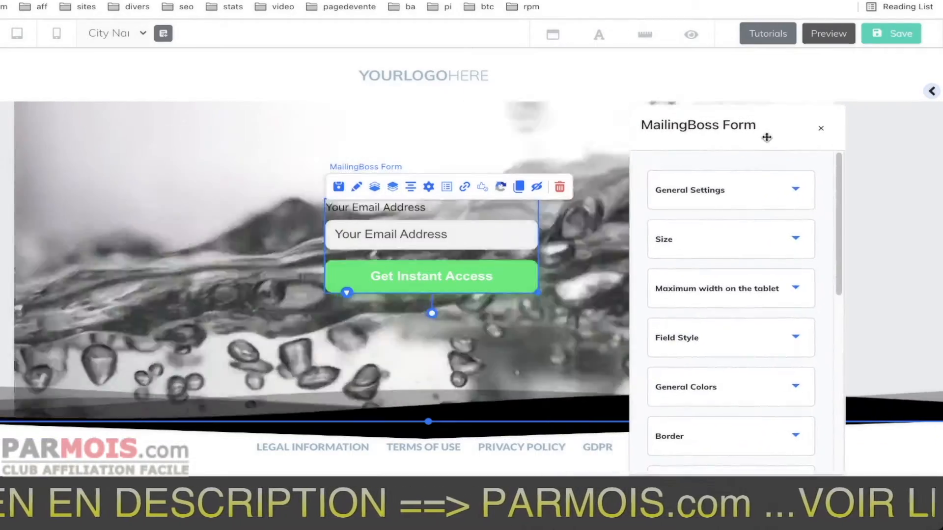
{"action": "scroll", "coordinate": [723, 251], "scroll_direction": "down", "scroll_amount": 1}
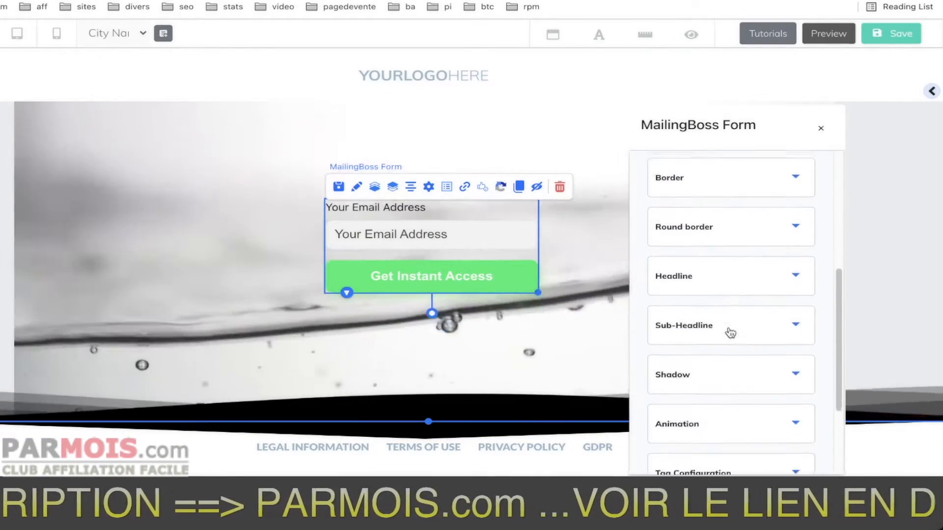
{"action": "scroll", "coordinate": [714, 334], "scroll_direction": "down", "scroll_amount": 6}
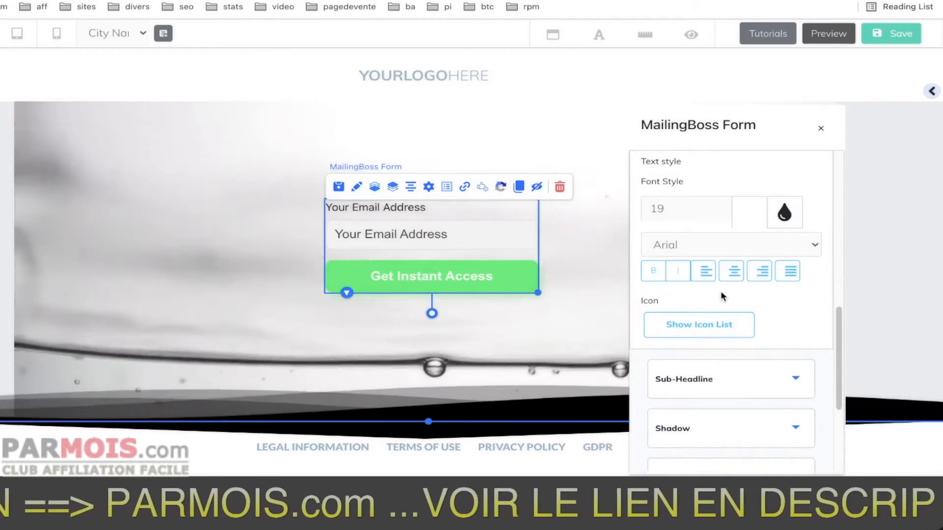
{"action": "scroll", "coordinate": [720, 294], "scroll_direction": "down", "scroll_amount": 2}
{"action": "scroll", "coordinate": [722, 292], "scroll_direction": "up", "scroll_amount": 5}
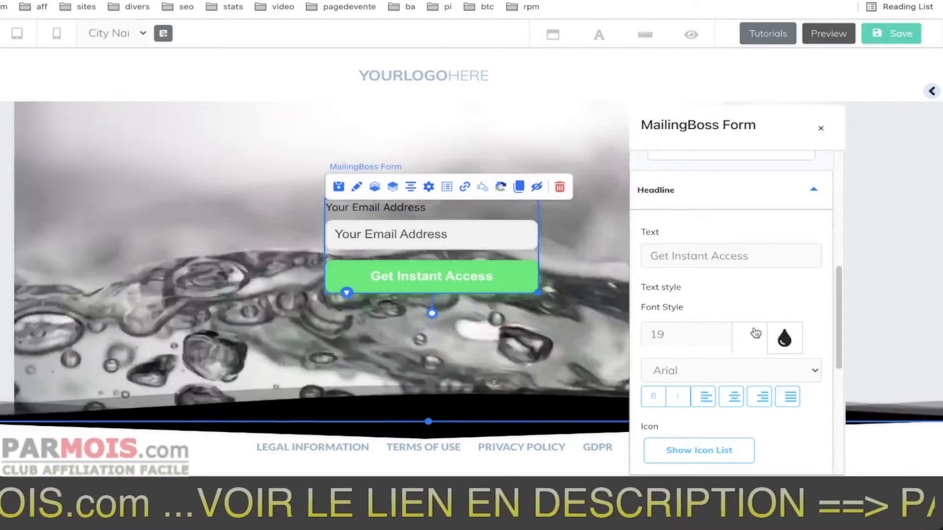
{"action": "scroll", "coordinate": [753, 333], "scroll_direction": "down", "scroll_amount": 1}
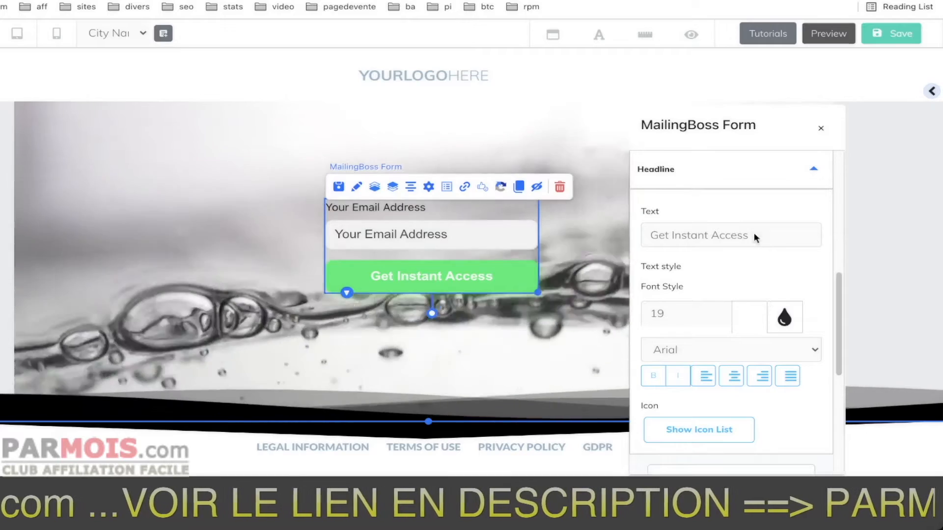
{"action": "scroll", "coordinate": [734, 280], "scroll_direction": "down", "scroll_amount": 1}
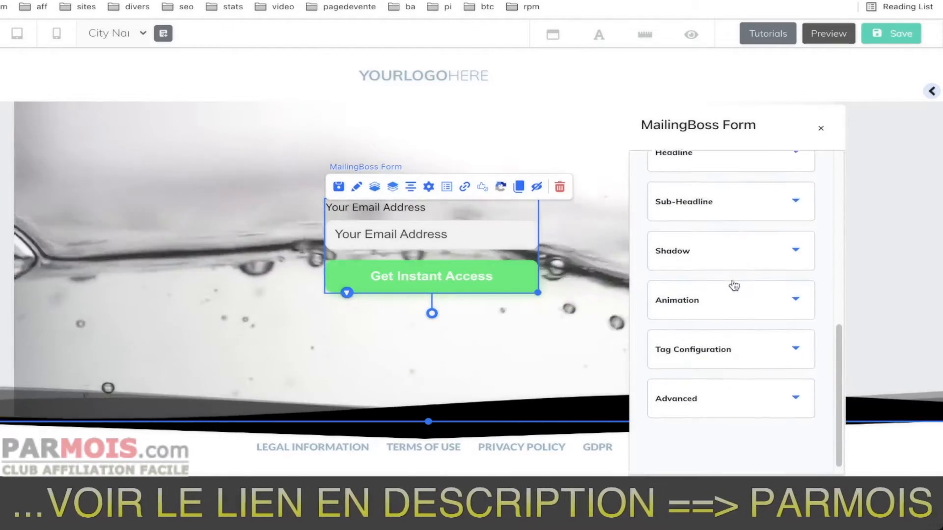
{"action": "scroll", "coordinate": [705, 276], "scroll_direction": "down", "scroll_amount": 3}
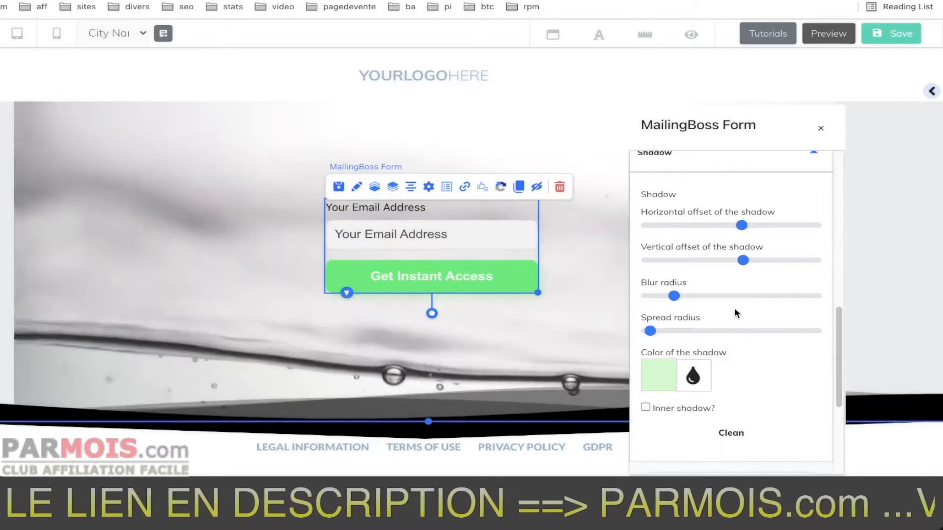
{"action": "scroll", "coordinate": [745, 339], "scroll_direction": "up", "scroll_amount": 3}
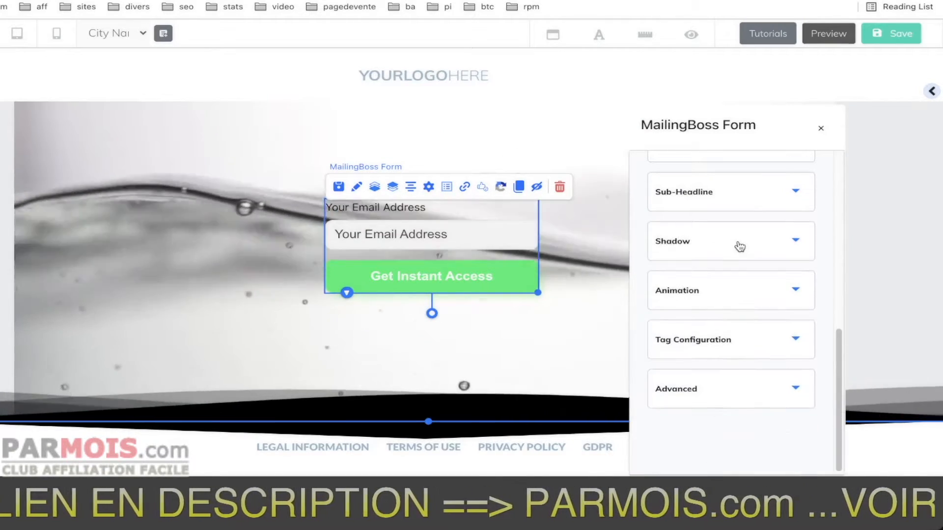
{"action": "scroll", "coordinate": [737, 257], "scroll_direction": "up", "scroll_amount": 10}
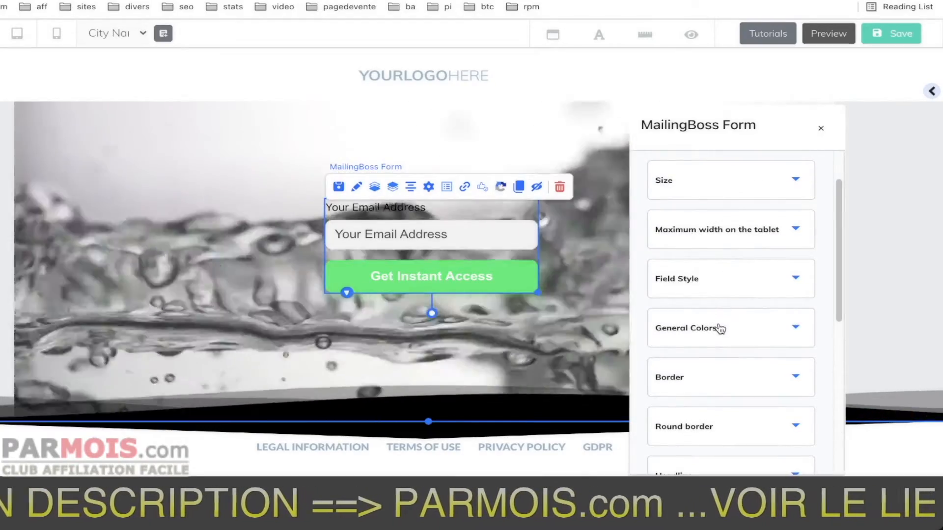
Make the form button's green background translucent with 0.34 opacity (16EC6F57).
{"action": "left_click", "coordinate": [717, 328]}
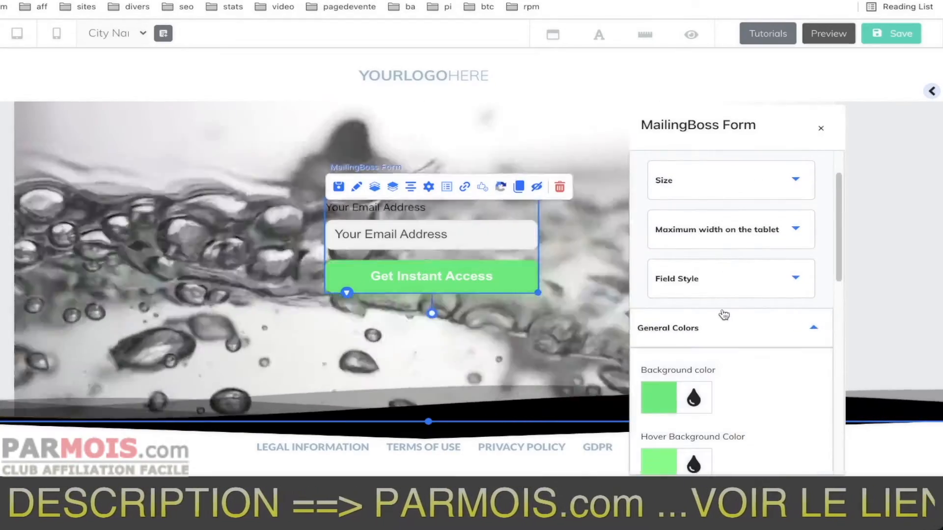
{"action": "scroll", "coordinate": [723, 315], "scroll_direction": "down", "scroll_amount": 3}
{"action": "scroll", "coordinate": [702, 305], "scroll_direction": "down", "scroll_amount": 1}
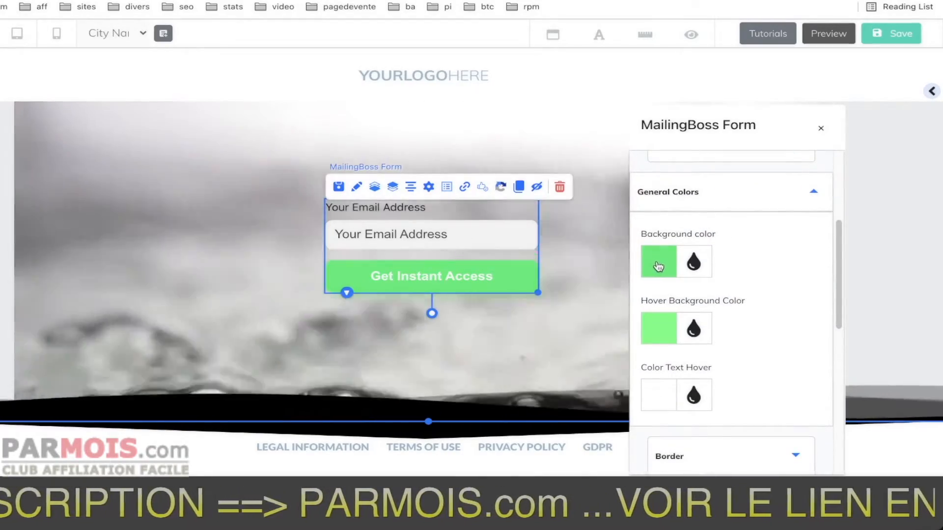
{"action": "left_click", "coordinate": [657, 267]}
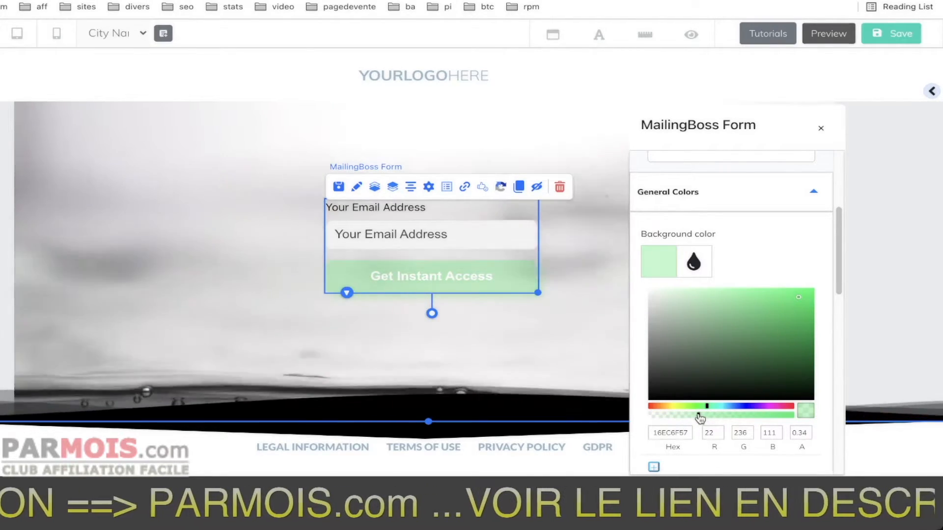
{"action": "left_click", "coordinate": [710, 197]}
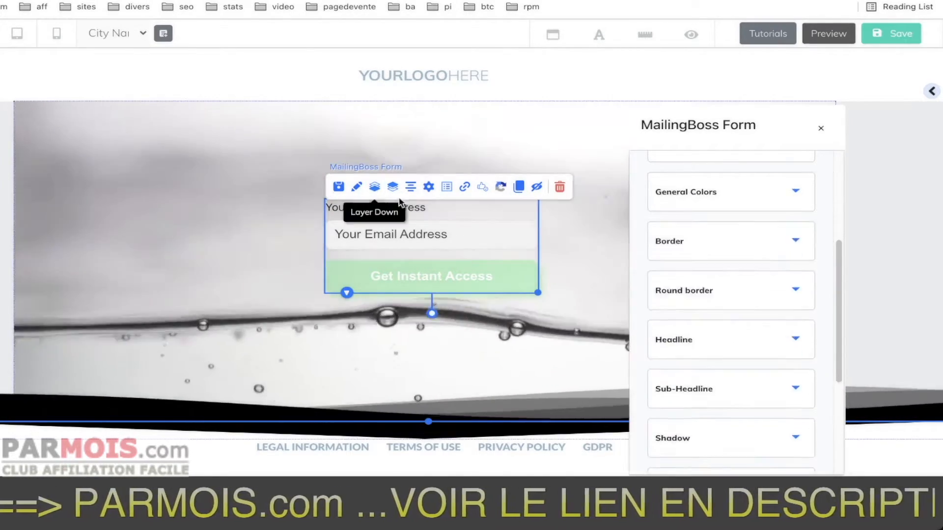
{"action": "left_click", "coordinate": [188, 225]}
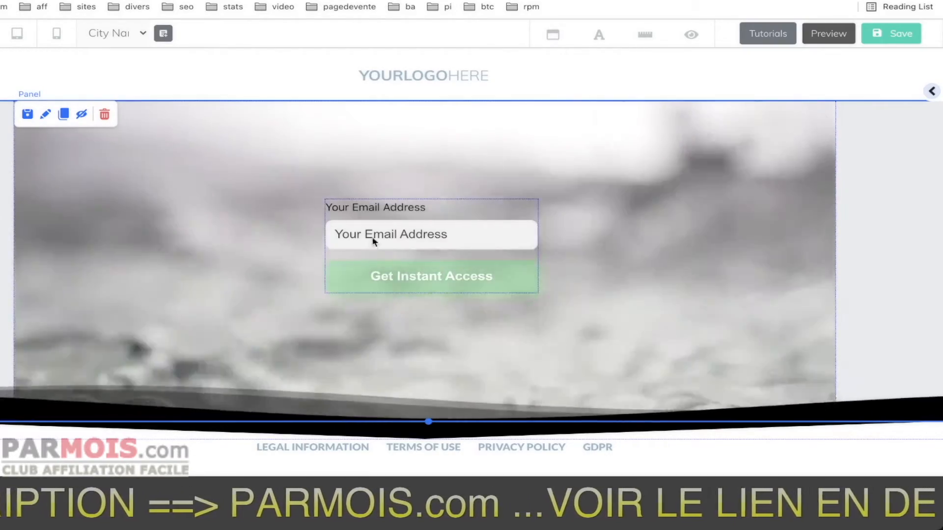
Try the email form at the panel's upper left, return it to the middle and rotate it counterclockwise.
{"action": "left_click", "coordinate": [398, 223]}
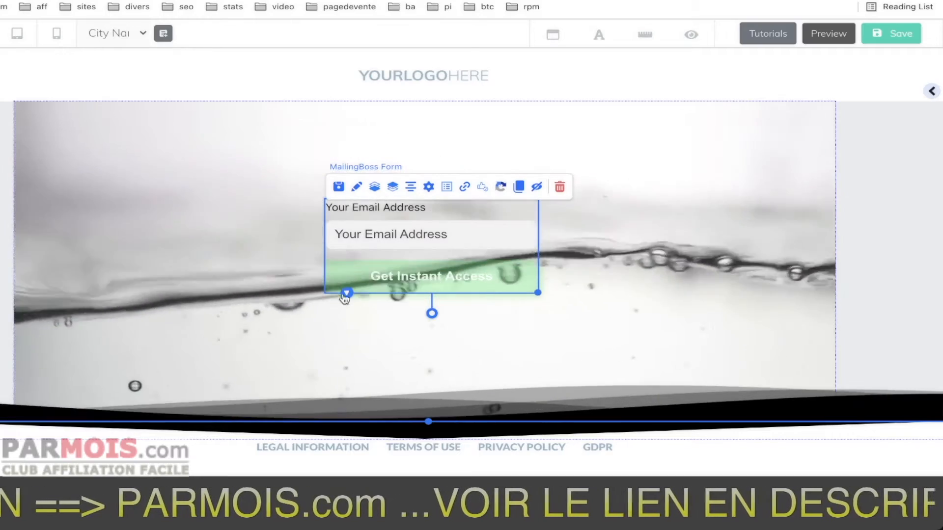
{"action": "left_click_drag", "start_coordinate": [409, 255], "coordinate": [196, 227]}
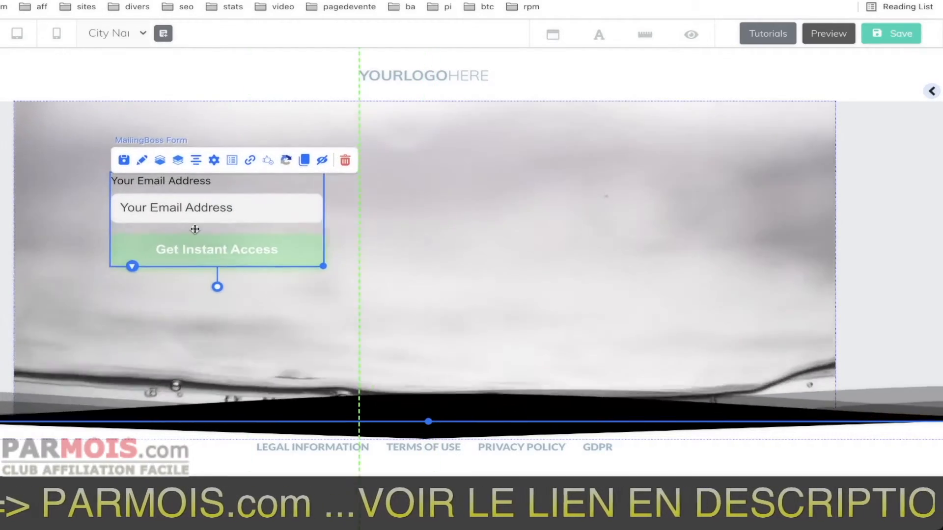
{"action": "left_click_drag", "start_coordinate": [215, 281], "coordinate": [453, 270]}
{"action": "left_click", "coordinate": [637, 206]}
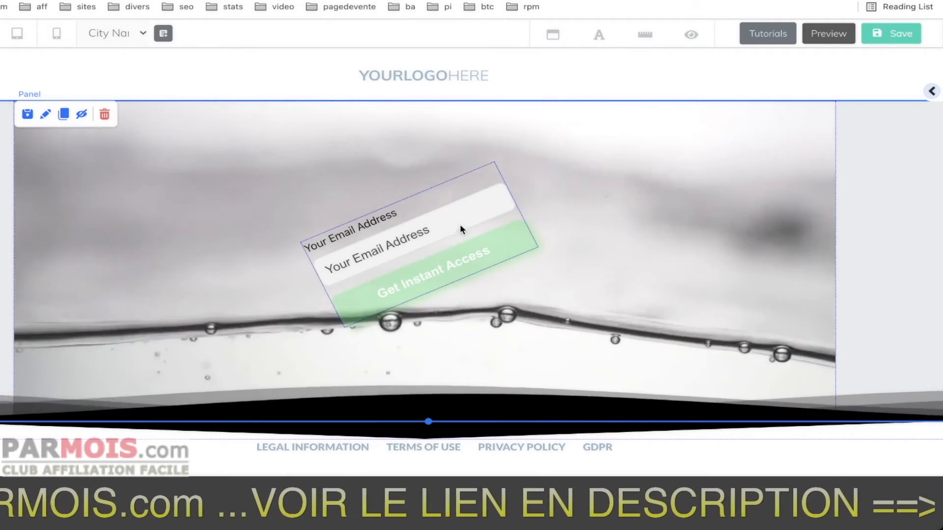
{"action": "left_click", "coordinate": [452, 269]}
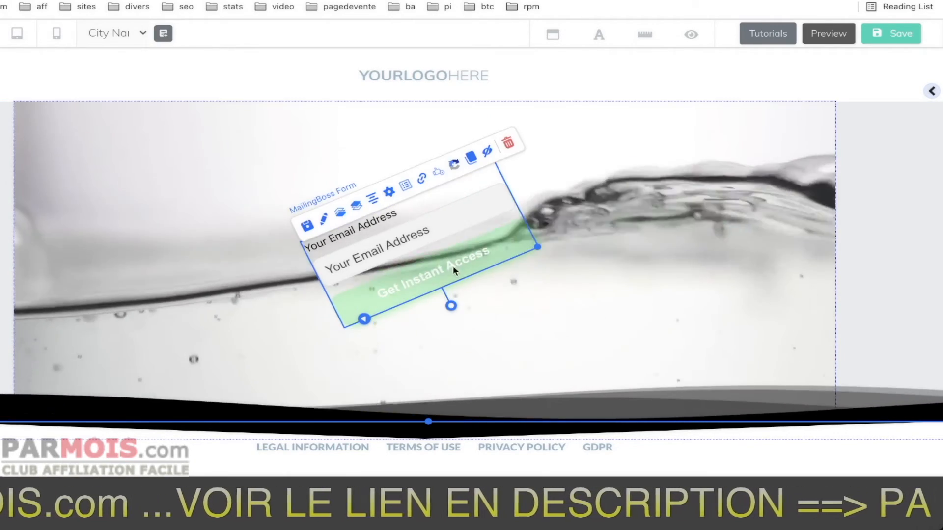